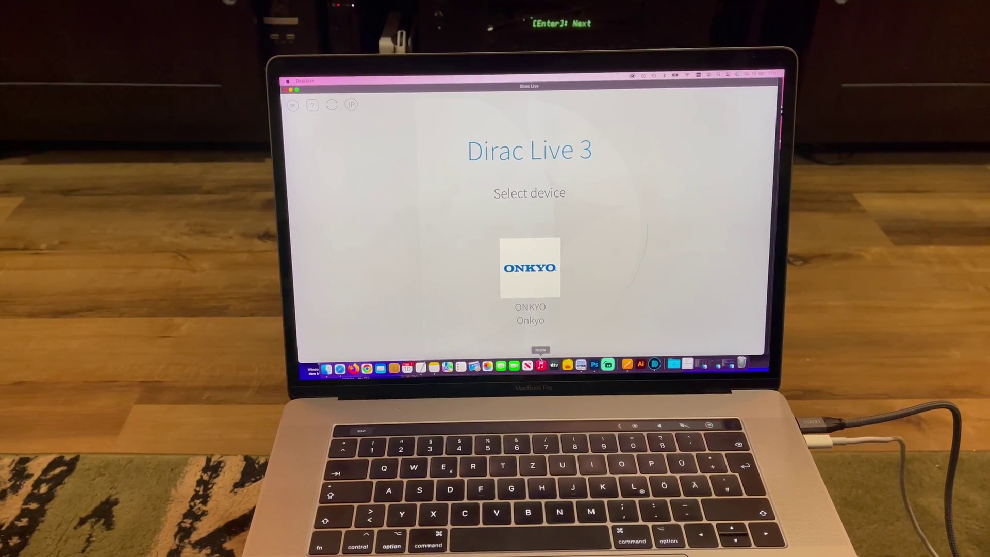
Go to Dirac's Download Software page from the site menu and scroll to the download buttons.
{"action": "left_click", "coordinate": [523, 295]}
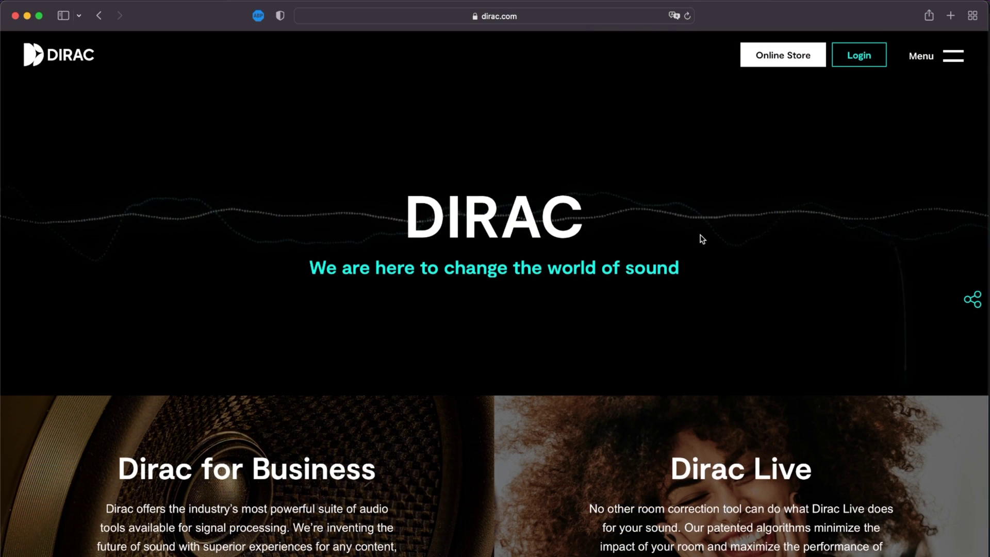
{"action": "left_click", "coordinate": [953, 56]}
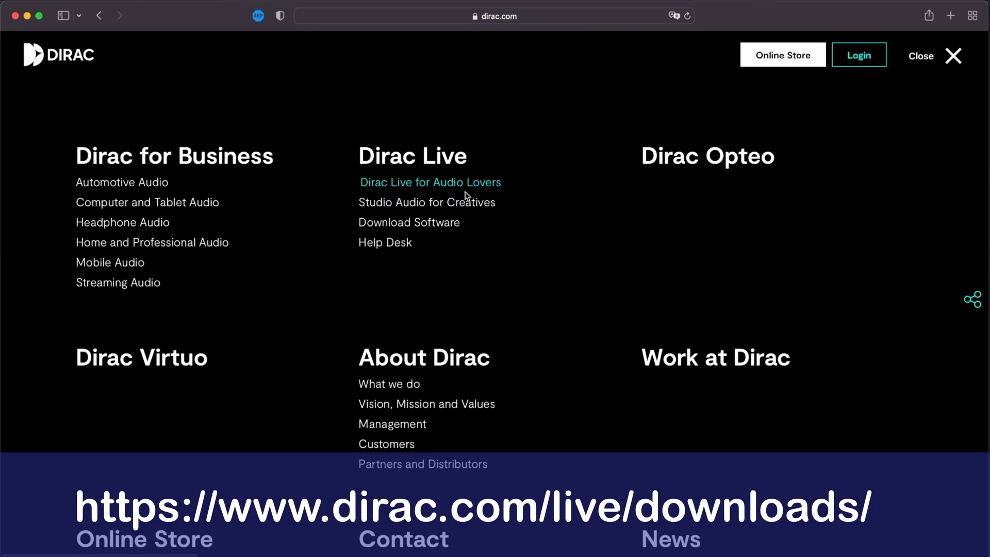
{"action": "left_click", "coordinate": [440, 228]}
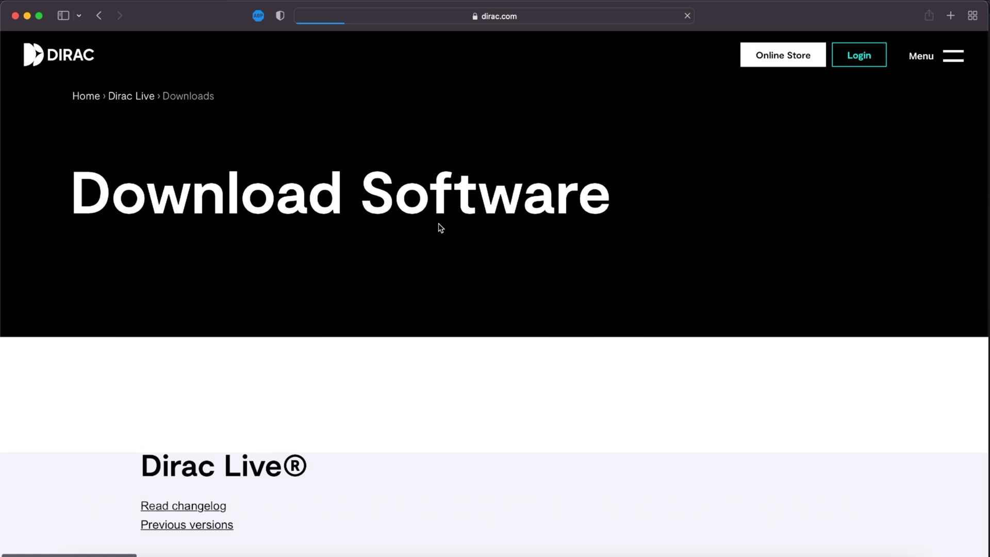
{"action": "scroll", "coordinate": [387, 307], "scroll_direction": "down", "scroll_amount": 6}
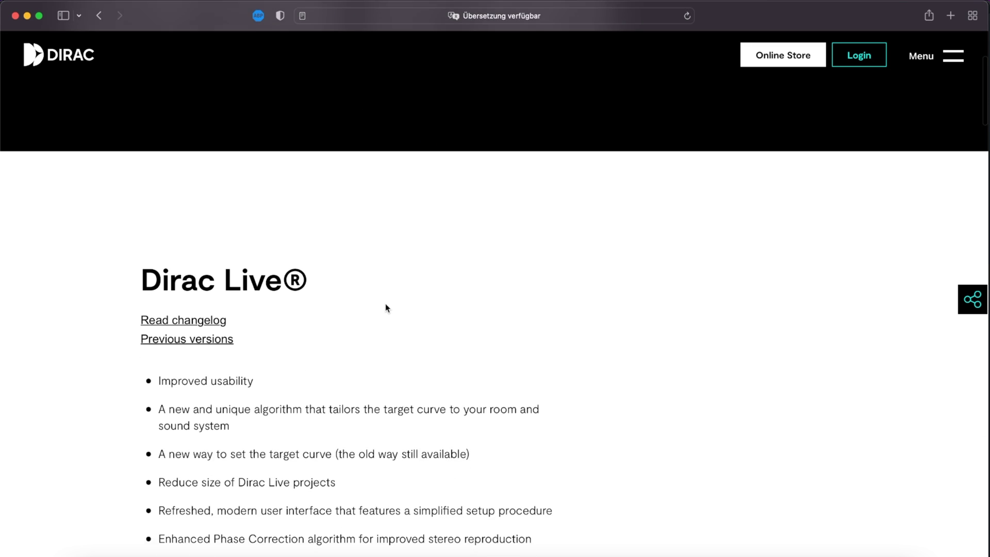
{"action": "scroll", "coordinate": [385, 307], "scroll_direction": "down", "scroll_amount": 3}
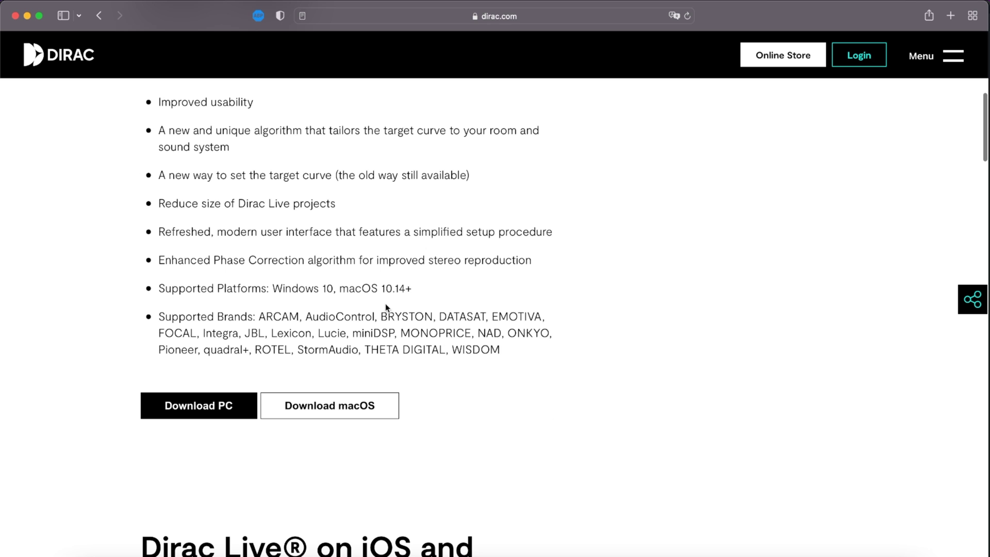
Start the macOS download of Dirac Live.
{"action": "left_click", "coordinate": [320, 407]}
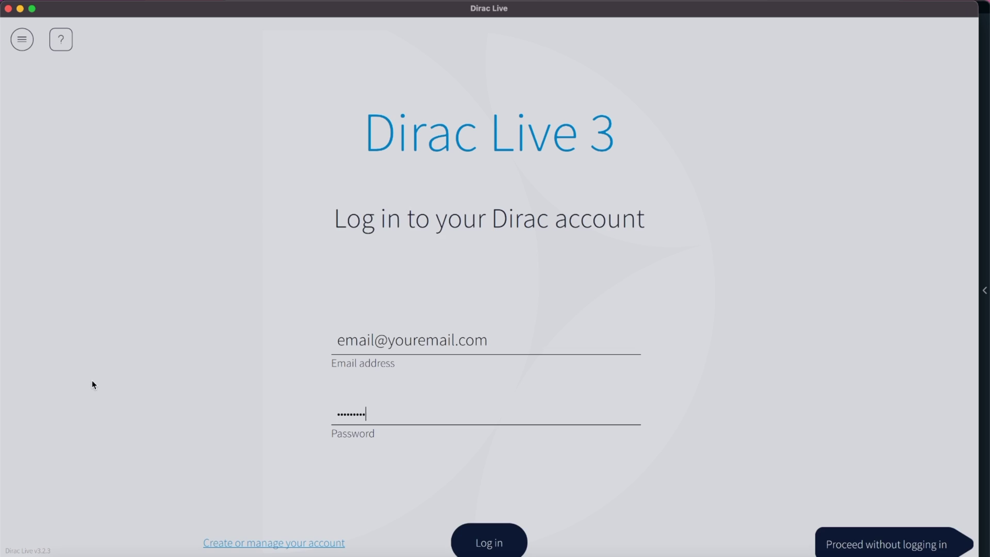
Log in, record with the TX-RZ50 receiver's microphone, and advance to Volume Calibration.
{"action": "key", "text": "Return"}
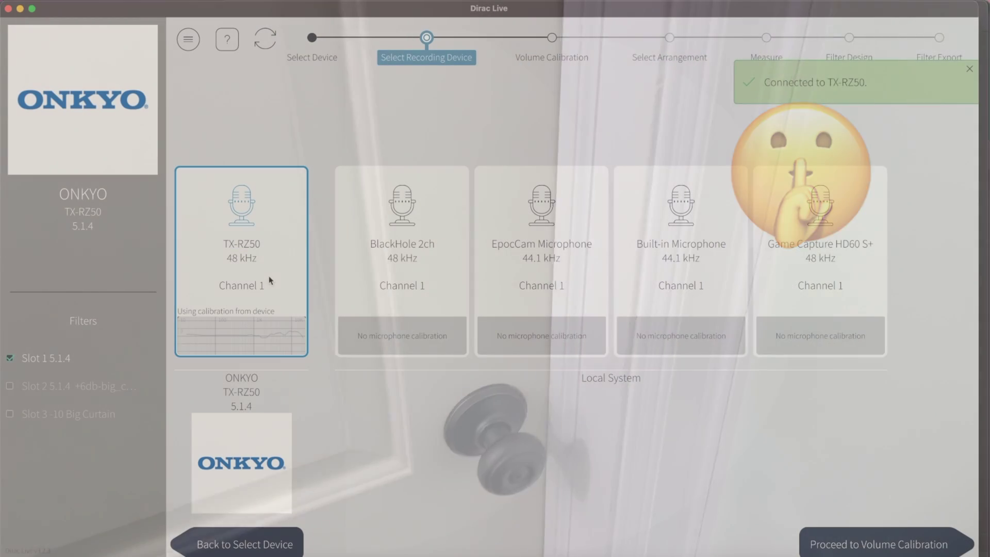
{"action": "left_click", "coordinate": [339, 342]}
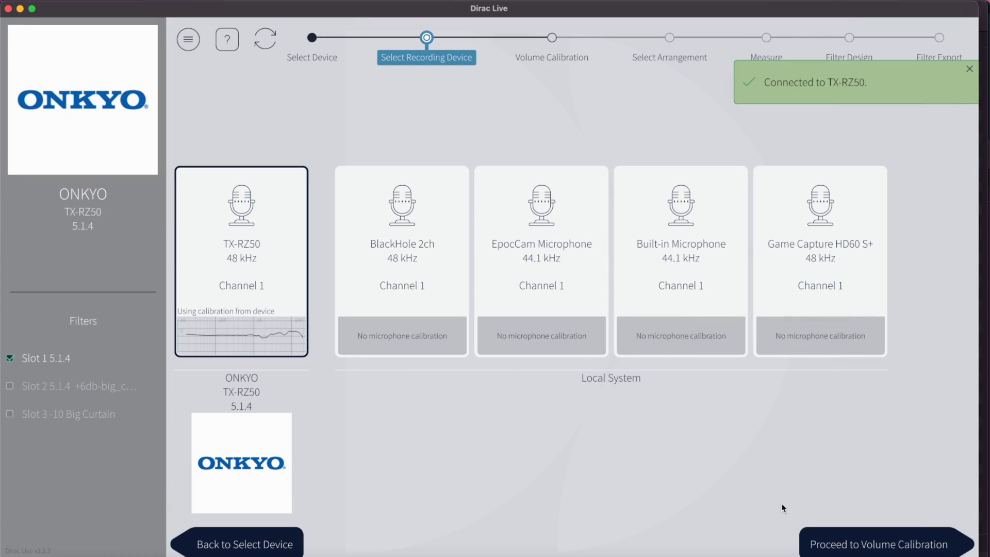
{"action": "left_click", "coordinate": [857, 541]}
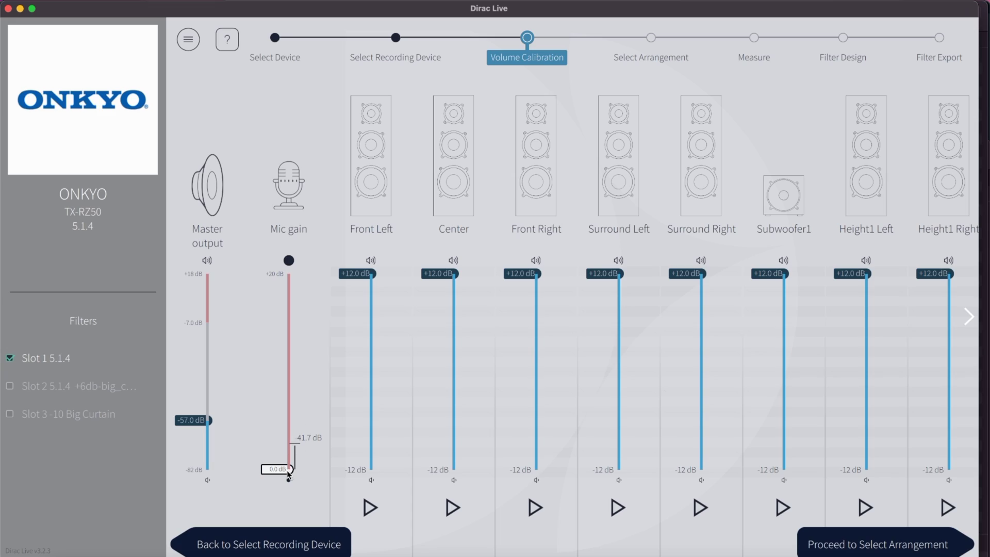
Set mic gain to about +0.5 dB and master output to -53.5 dB.
{"action": "left_click_drag", "start_coordinate": [287, 472], "coordinate": [292, 448]}
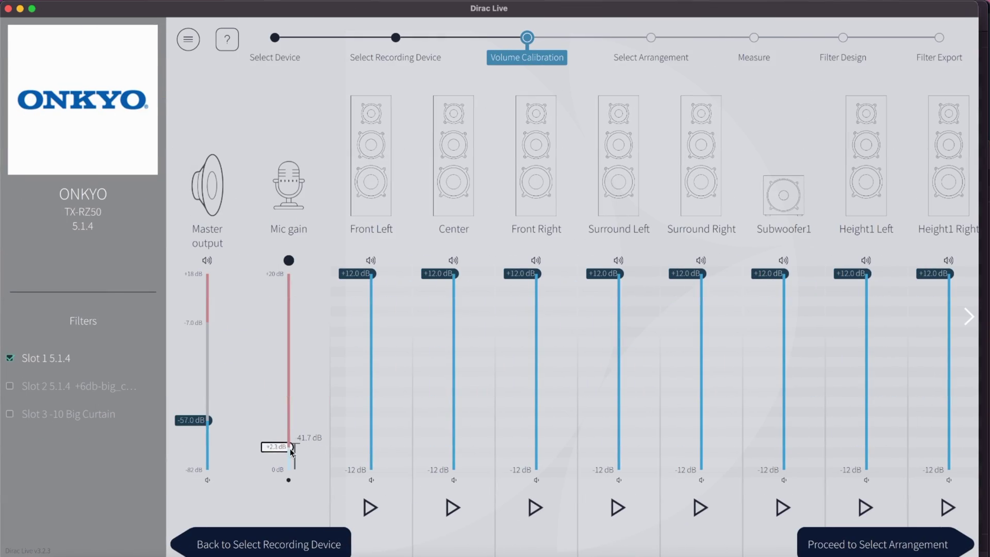
{"action": "left_click_drag", "start_coordinate": [290, 447], "coordinate": [290, 468]}
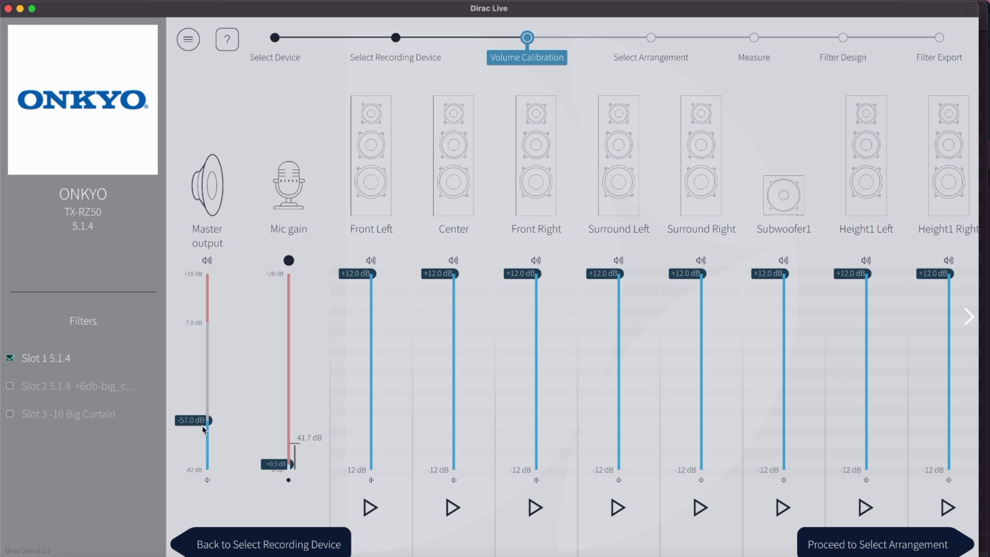
{"action": "left_click_drag", "start_coordinate": [207, 419], "coordinate": [207, 413]}
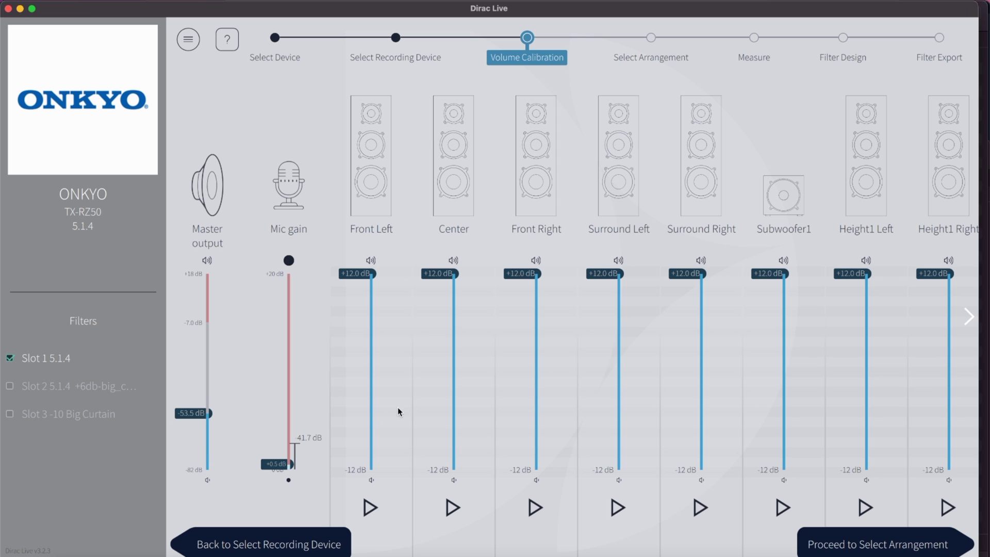
Trim channel test levels: Front Left +7.5, Center +10.0, Surround Left +10.5 dB.
{"action": "left_click_drag", "start_coordinate": [371, 274], "coordinate": [371, 300]}
{"action": "left_click", "coordinate": [370, 505]}
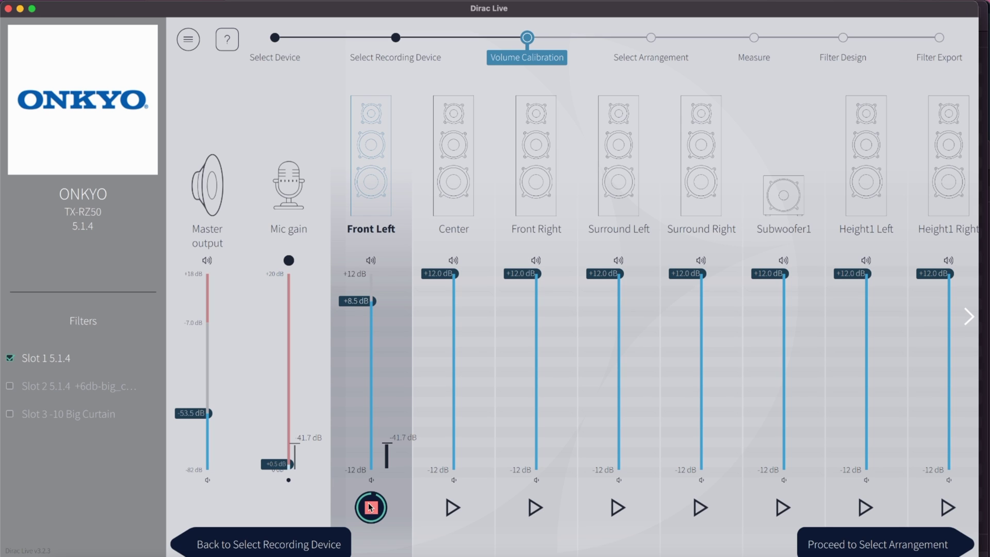
{"action": "mouse_move", "coordinate": [370, 303]}
{"action": "left_mouse_down"}
{"action": "mouse_move", "coordinate": [370, 330]}
{"action": "mouse_move", "coordinate": [371, 308]}
{"action": "left_mouse_up"}
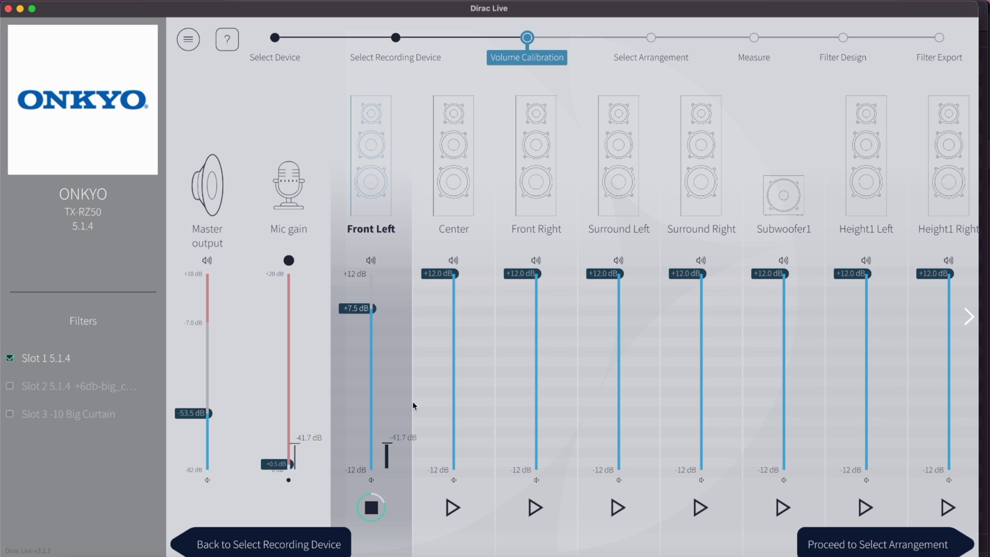
{"action": "left_click", "coordinate": [372, 507]}
{"action": "left_click", "coordinate": [450, 506]}
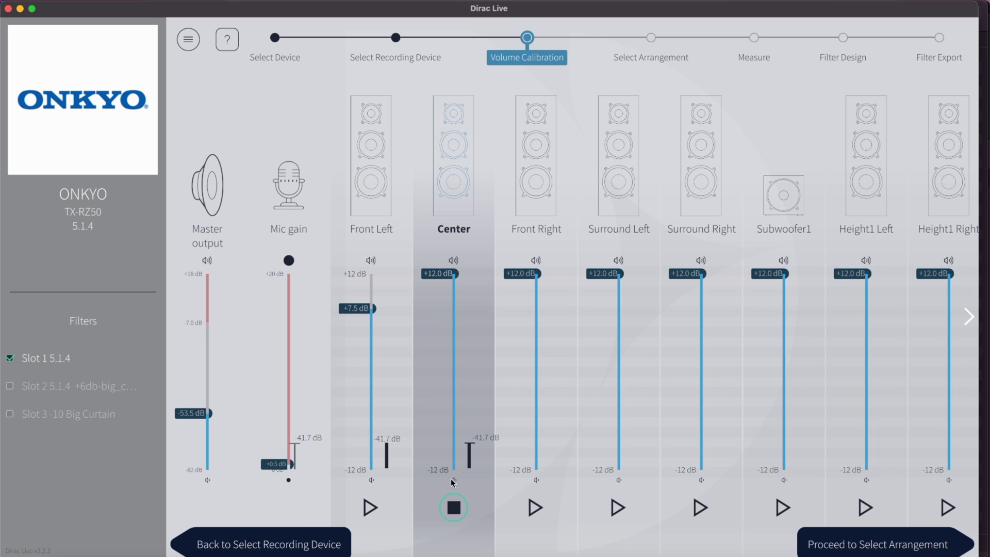
{"action": "mouse_move", "coordinate": [447, 276]}
{"action": "left_mouse_down"}
{"action": "mouse_move", "coordinate": [447, 308]}
{"action": "mouse_move", "coordinate": [448, 283]}
{"action": "mouse_move", "coordinate": [449, 292]}
{"action": "left_mouse_up"}
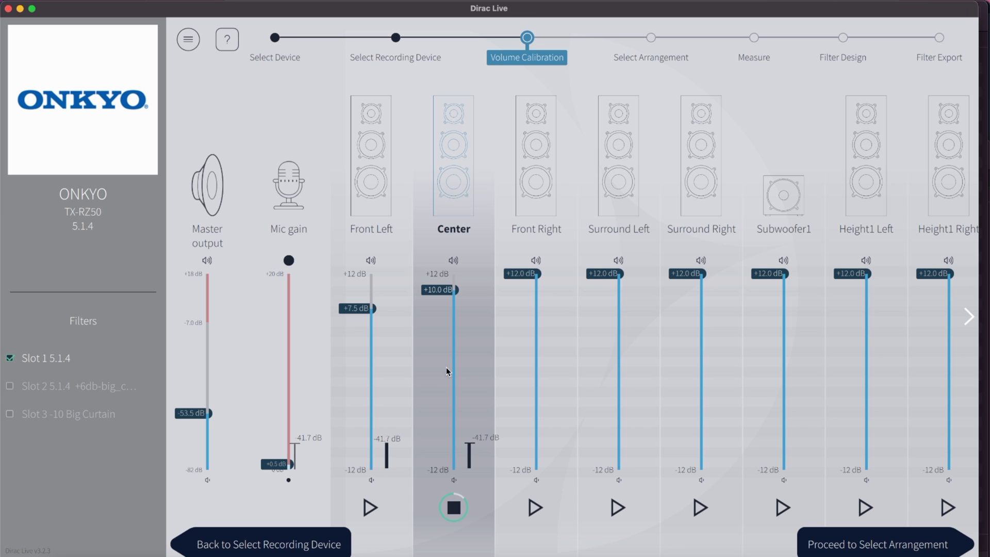
{"action": "left_click", "coordinate": [453, 507]}
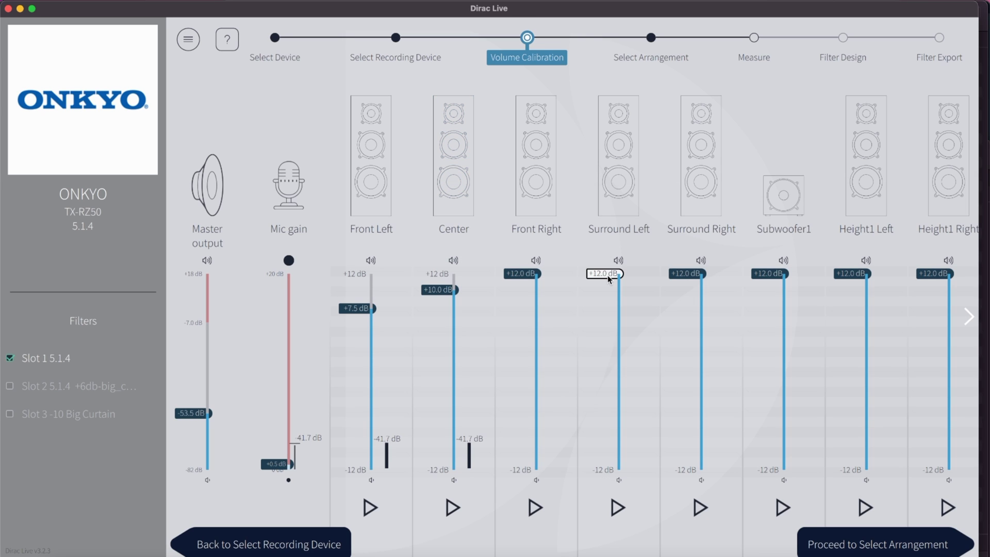
{"action": "left_click_drag", "start_coordinate": [606, 273], "coordinate": [606, 286]}
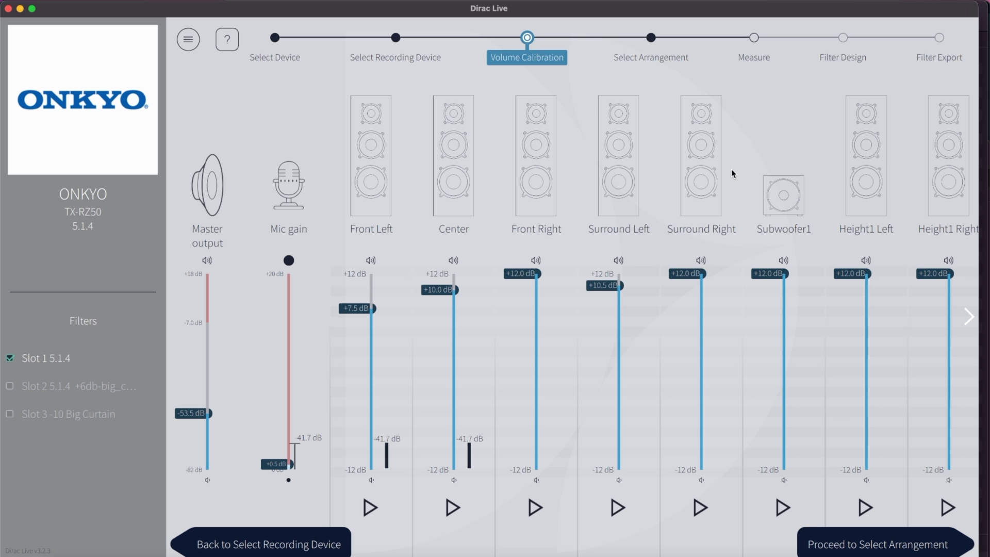
{"action": "scroll", "coordinate": [731, 169], "scroll_direction": "right", "scroll_amount": 2}
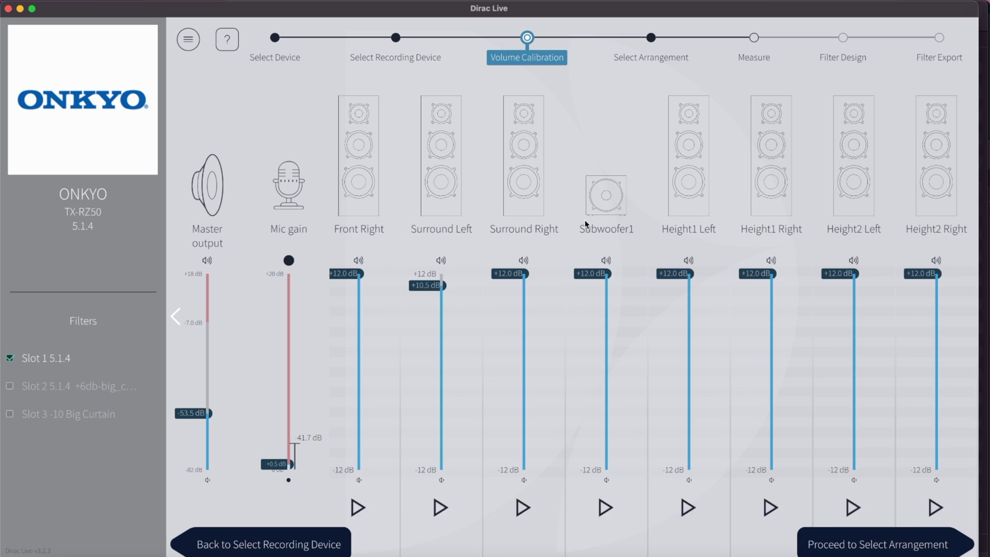
{"action": "scroll", "coordinate": [586, 223], "scroll_direction": "left", "scroll_amount": 2}
Raise master output from -53.5 dB to -41.5 dB.
{"action": "left_click_drag", "start_coordinate": [209, 413], "coordinate": [206, 392]}
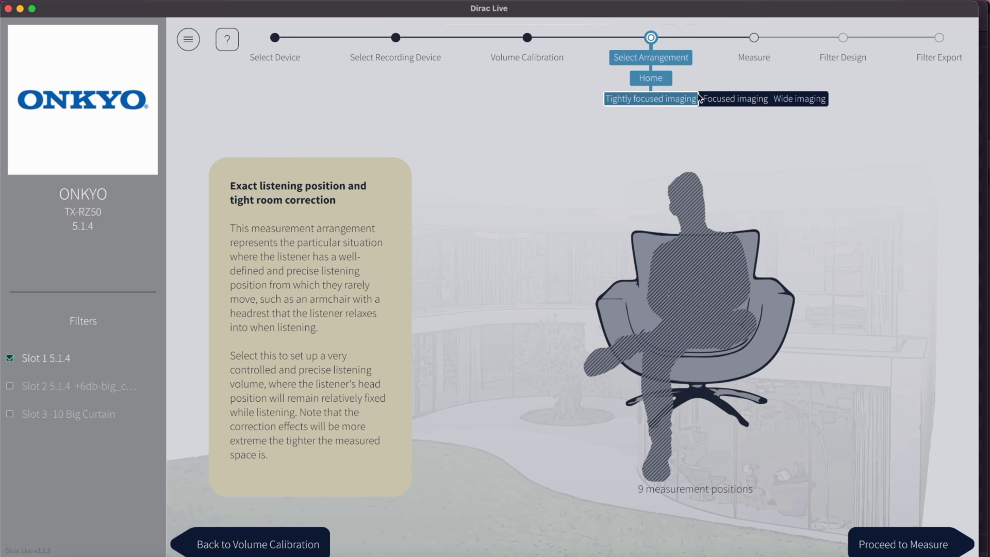
Switch the arrangement to Wide imaging with 17 positions and continue to Measure.
{"action": "left_click", "coordinate": [733, 98]}
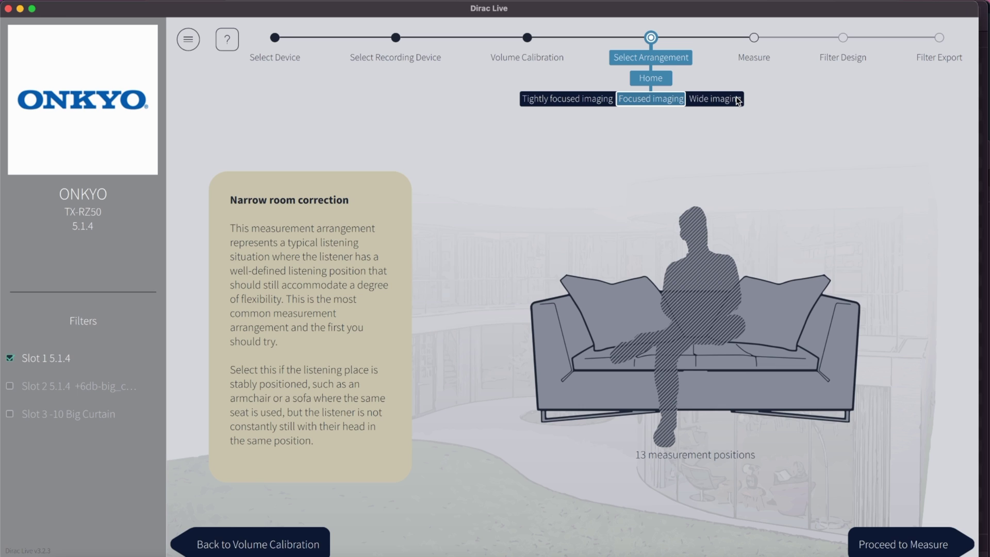
{"action": "left_click", "coordinate": [737, 100]}
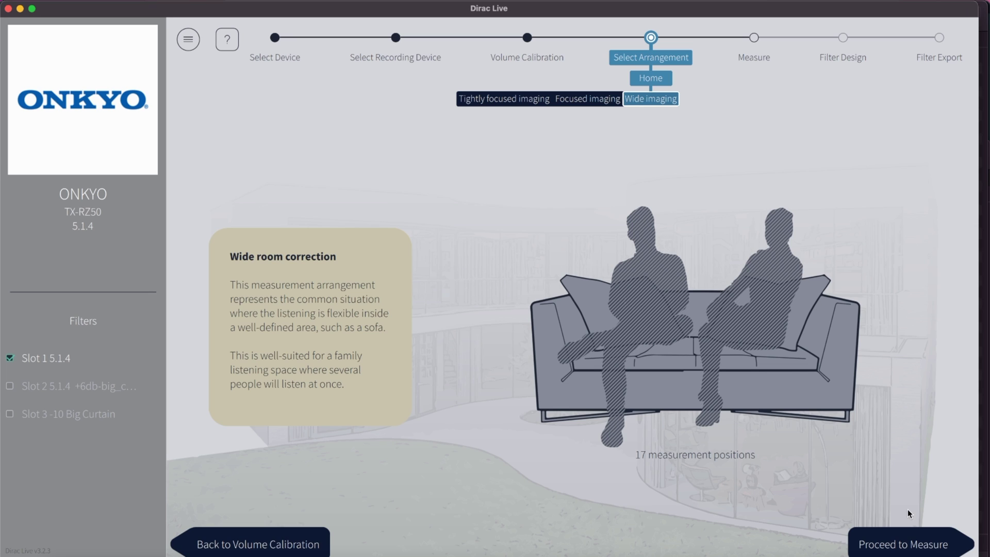
{"action": "left_click", "coordinate": [933, 541]}
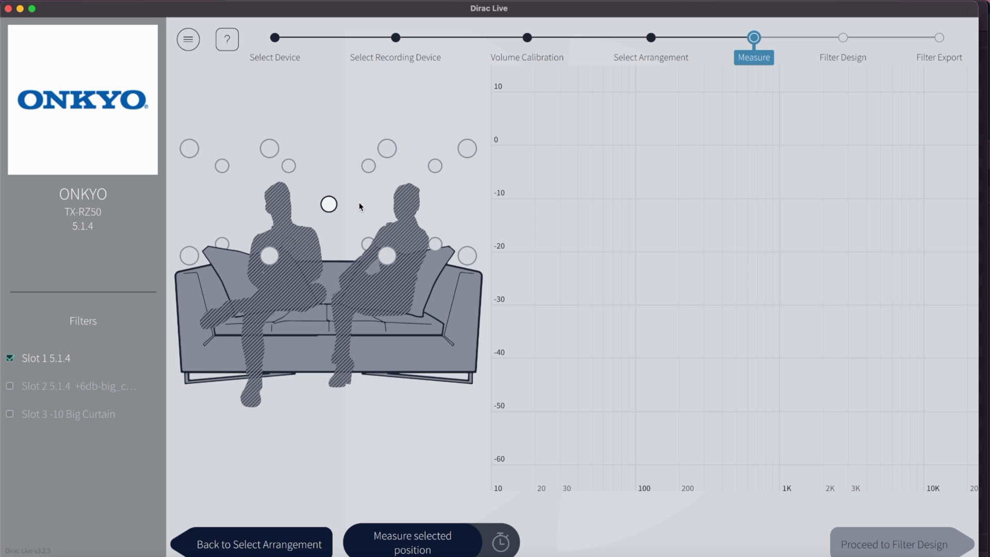
Select the centre measurement circle between the two sofa seats.
{"action": "left_click", "coordinate": [330, 205]}
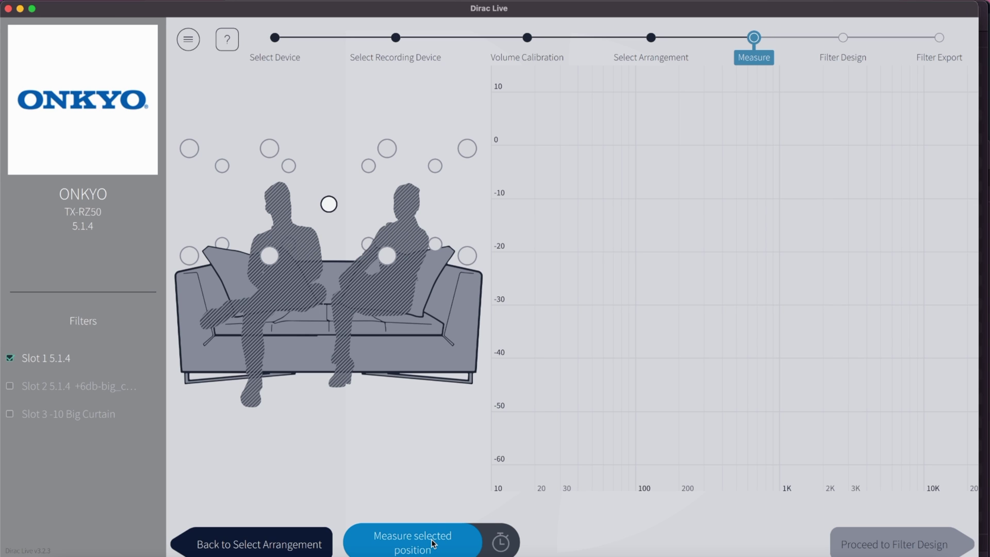
Start measuring at the selected central position.
{"action": "left_click", "coordinate": [432, 543]}
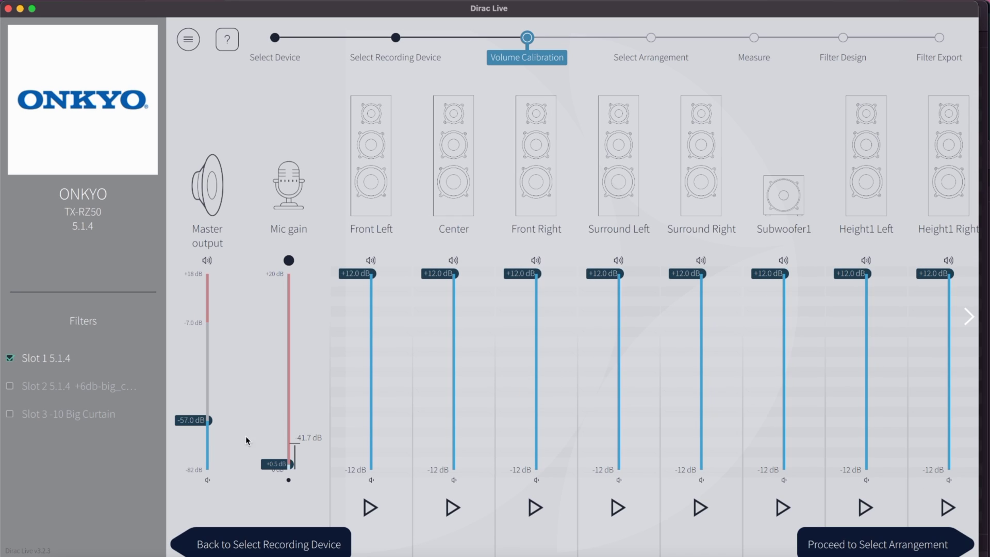
Set master output to -53.5 dB and trim Front Left to +7.5 dB while test-playing it.
{"action": "left_click_drag", "start_coordinate": [201, 426], "coordinate": [201, 419]}
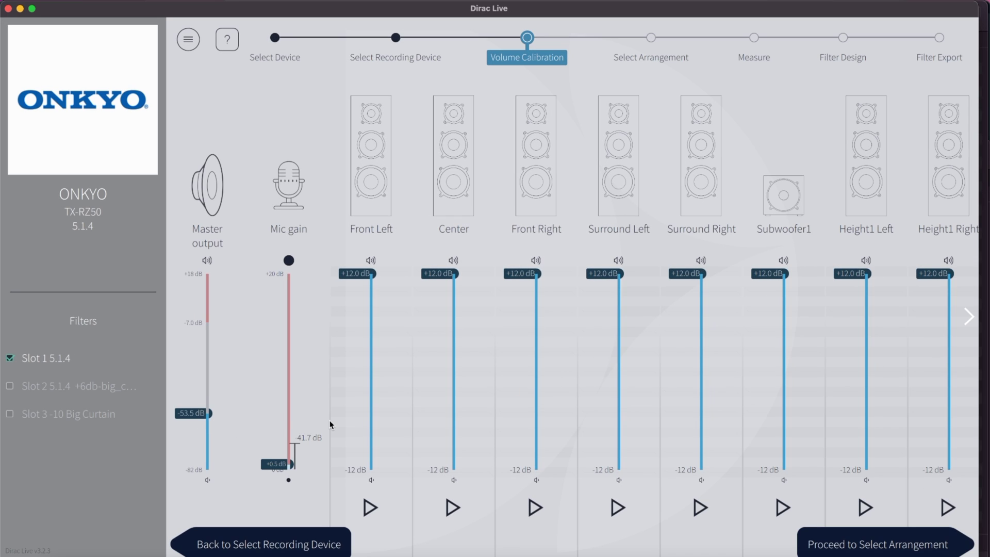
{"action": "left_click_drag", "start_coordinate": [371, 274], "coordinate": [373, 305]}
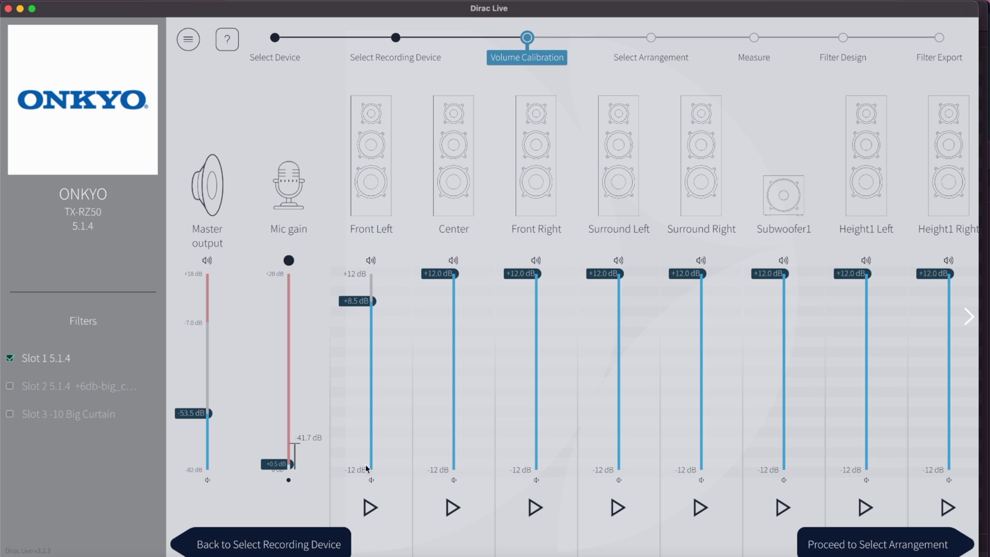
{"action": "left_click", "coordinate": [369, 506]}
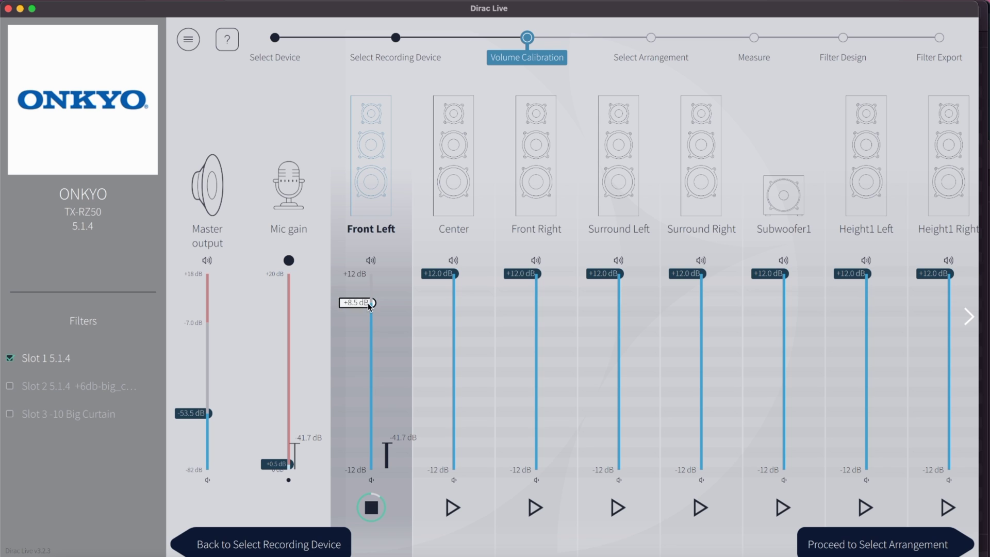
{"action": "mouse_move", "coordinate": [369, 305]}
{"action": "left_mouse_down"}
{"action": "mouse_move", "coordinate": [369, 327]}
{"action": "mouse_move", "coordinate": [369, 312]}
{"action": "left_mouse_up"}
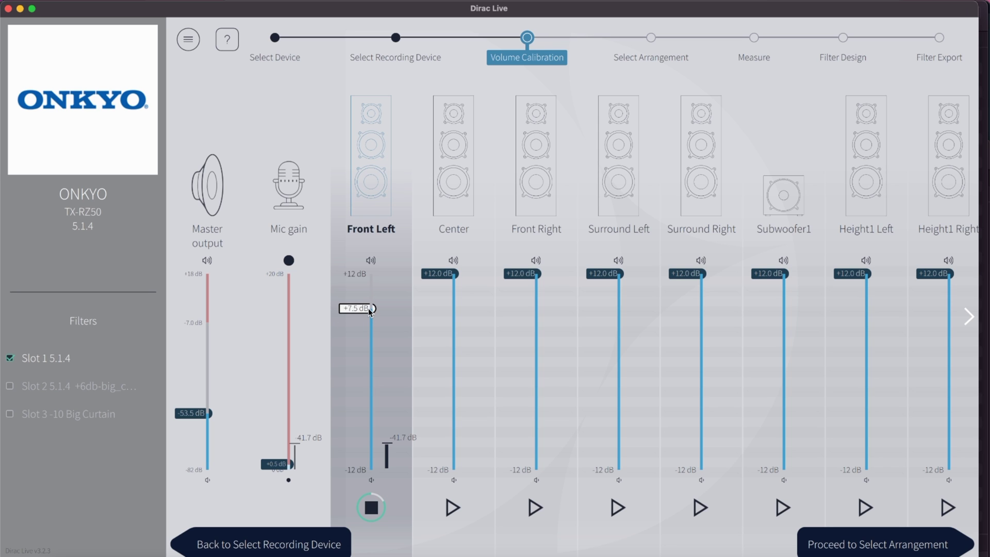
{"action": "left_click", "coordinate": [371, 507]}
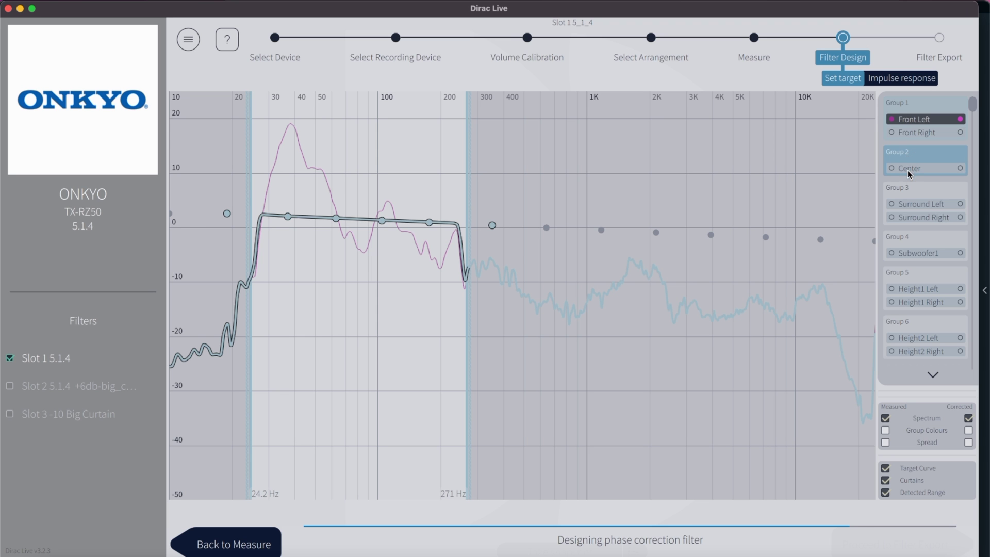
{"action": "left_click", "coordinate": [908, 289]}
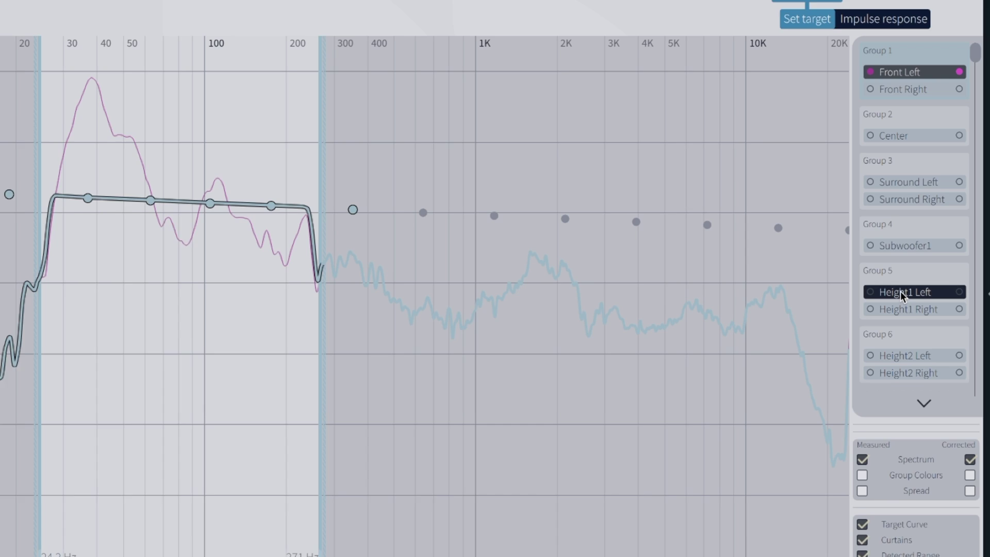
{"action": "left_click_drag", "start_coordinate": [902, 290], "coordinate": [868, 198]}
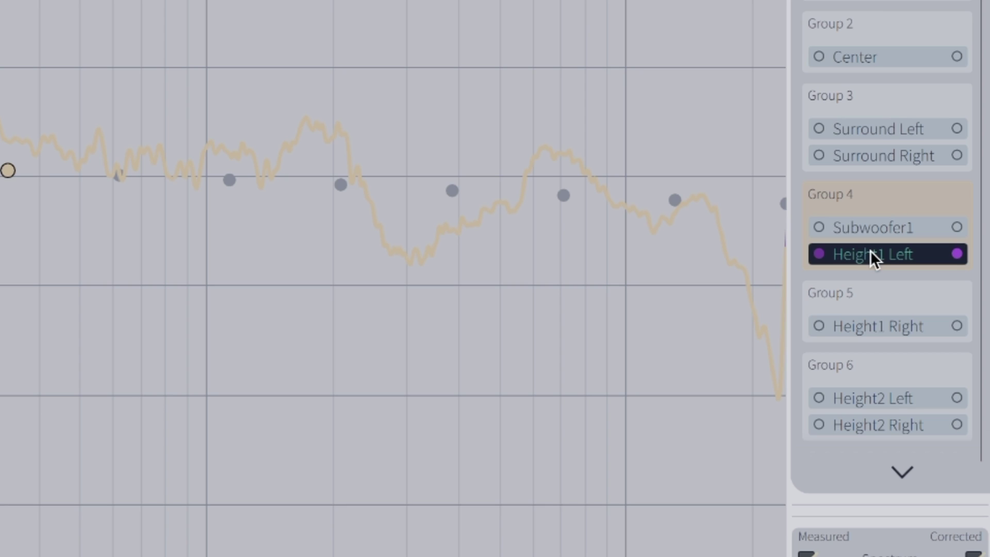
{"action": "left_click_drag", "start_coordinate": [870, 250], "coordinate": [863, 296]}
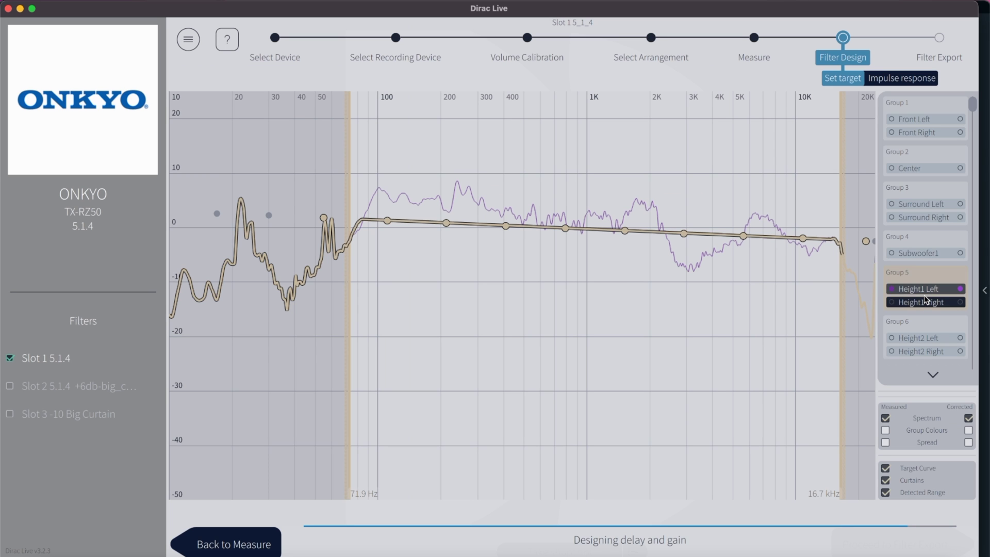
{"action": "scroll", "coordinate": [883, 311], "scroll_direction": "up", "scroll_amount": 3}
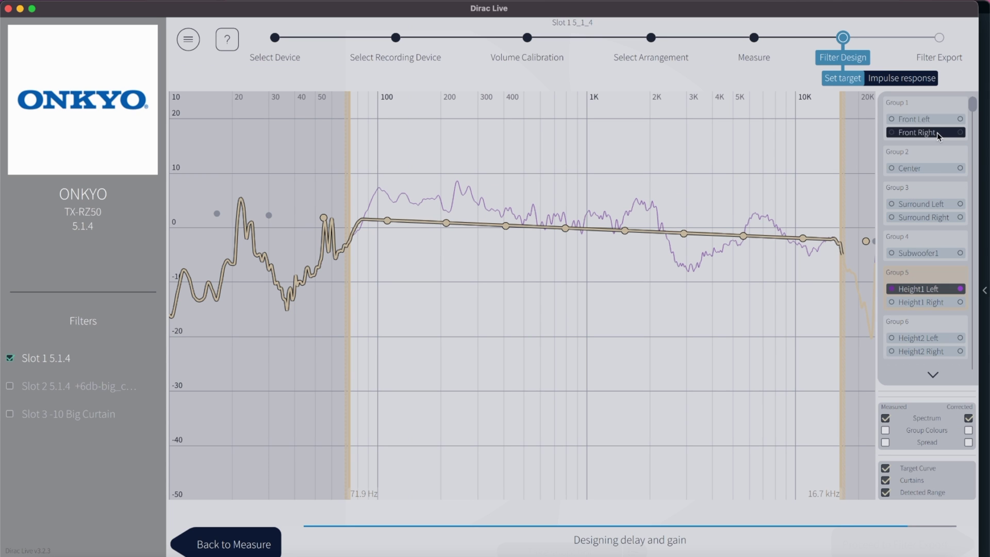
Review impulse responses for Center, surrounds, Subwoofer1, Height1 and Height2, then return to target view.
{"action": "left_click", "coordinate": [907, 80]}
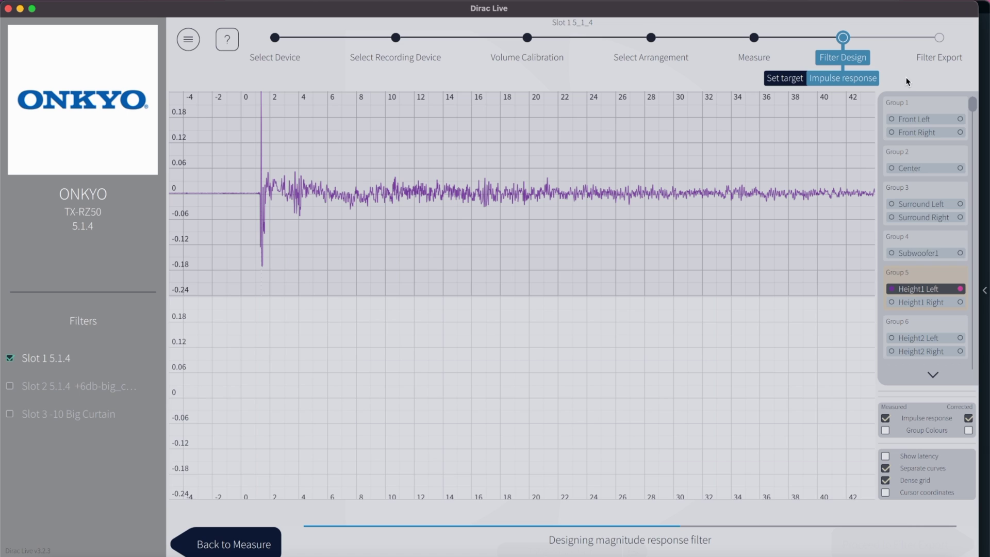
{"action": "left_click", "coordinate": [921, 155]}
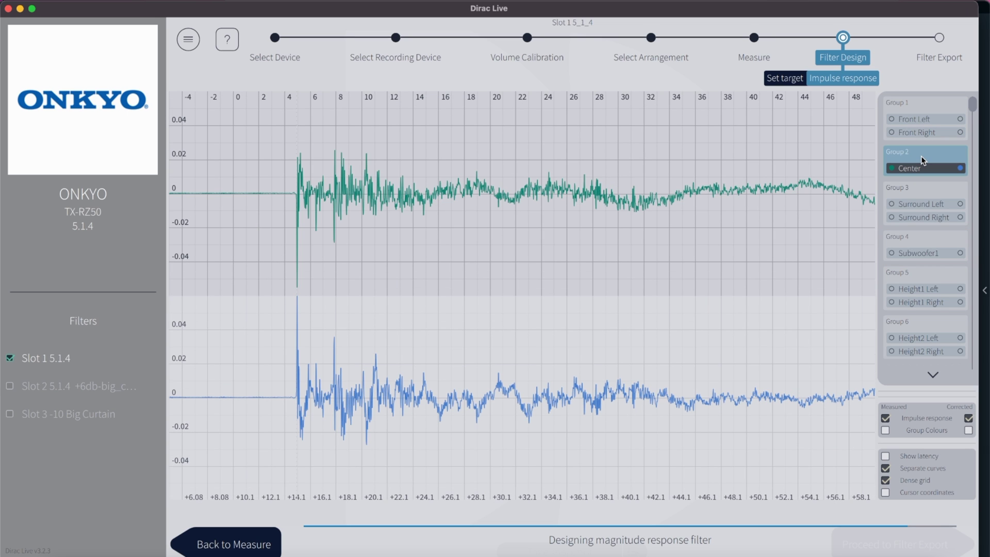
{"action": "left_click", "coordinate": [923, 194]}
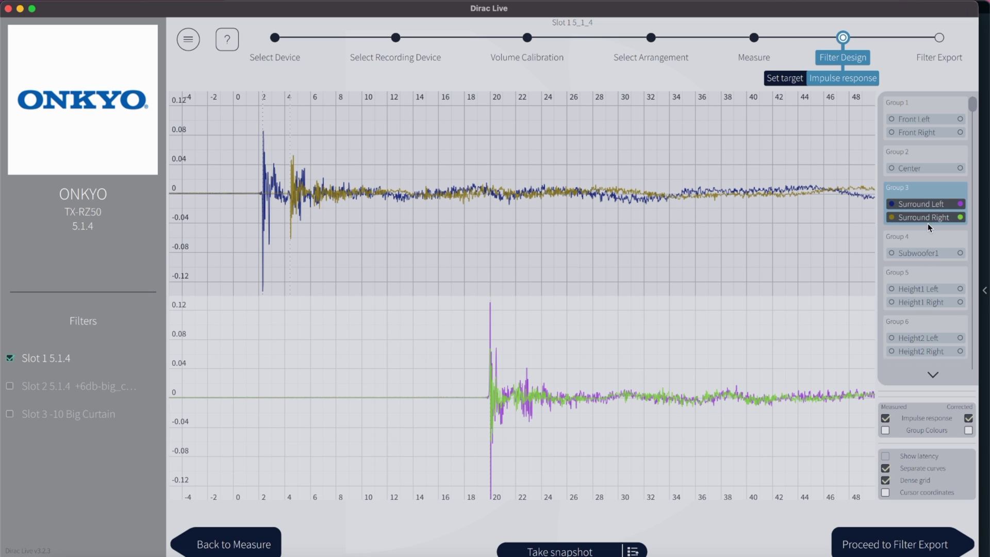
{"action": "left_click", "coordinate": [929, 239]}
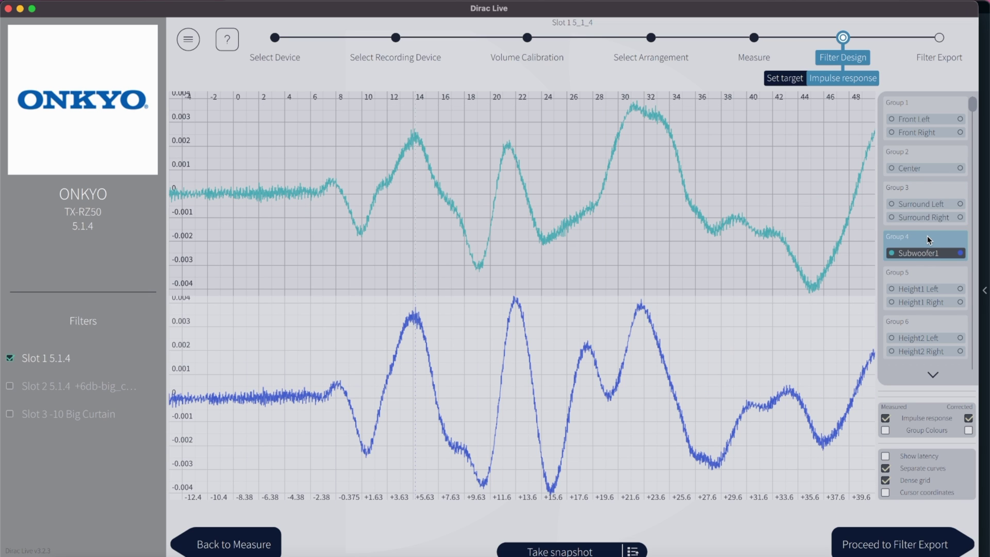
{"action": "left_click", "coordinate": [928, 274]}
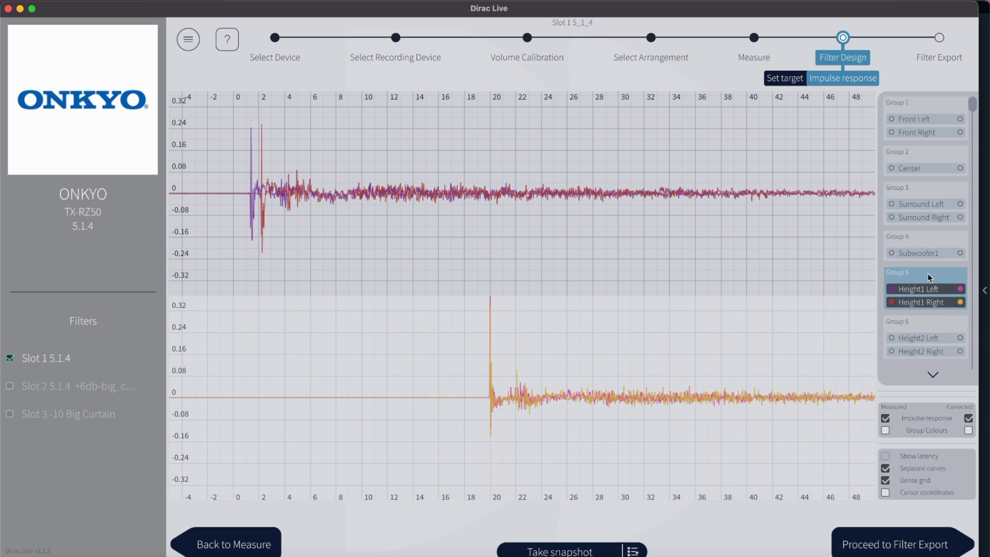
{"action": "left_click", "coordinate": [923, 320]}
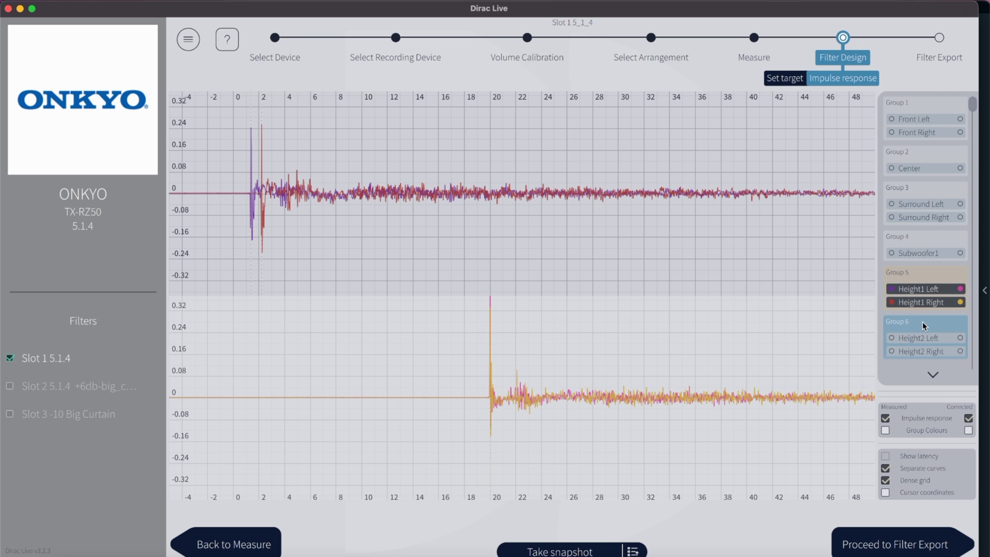
{"action": "left_click", "coordinate": [932, 374]}
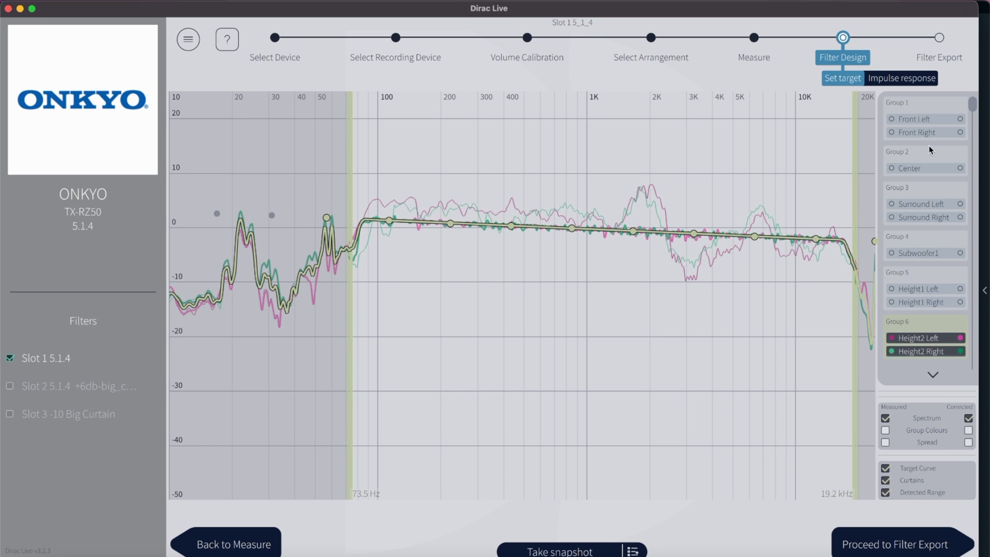
Review each group's response against its target (fronts, Center, surrounds, Subwoofer1, Height1, Height2), ending on the fronts.
{"action": "left_click", "coordinate": [935, 101]}
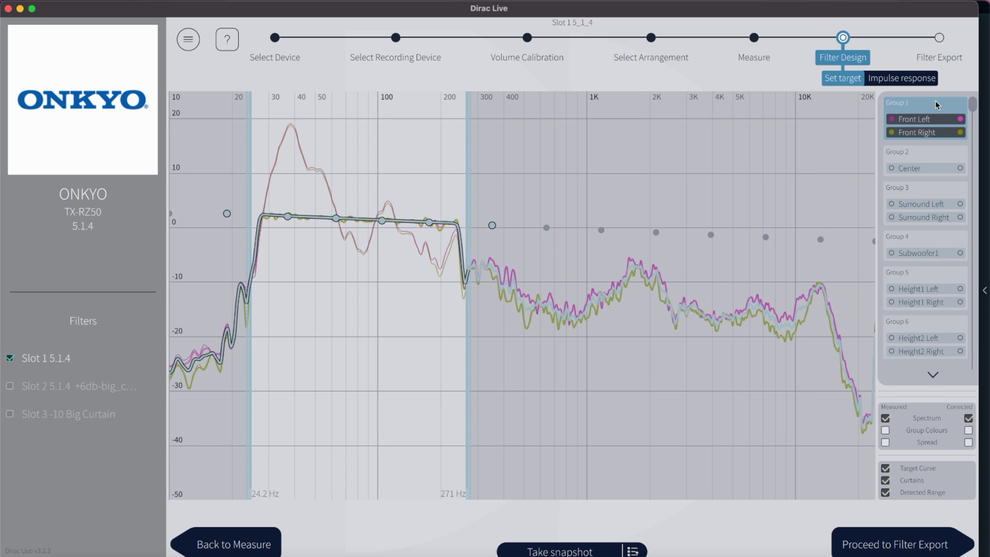
{"action": "left_click", "coordinate": [933, 152]}
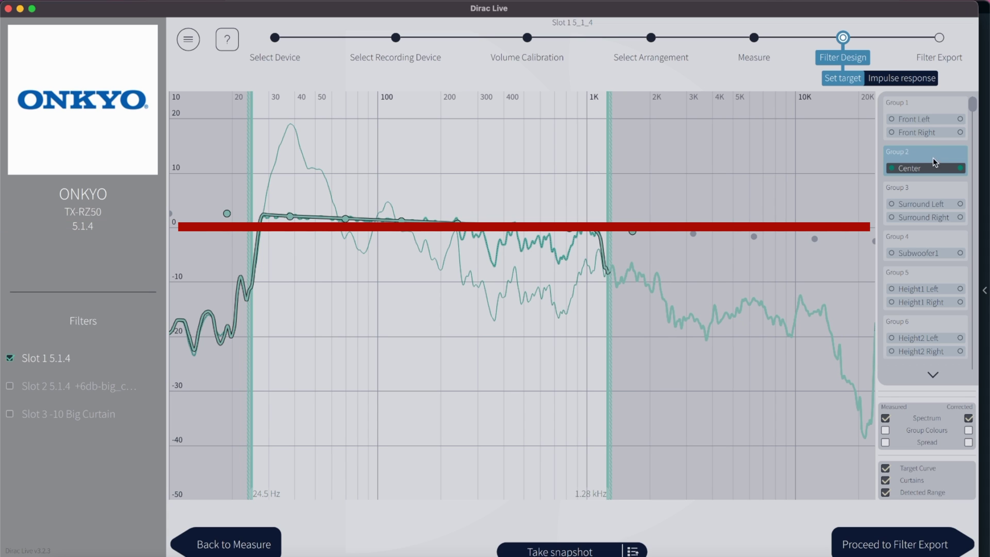
{"action": "left_click", "coordinate": [930, 188]}
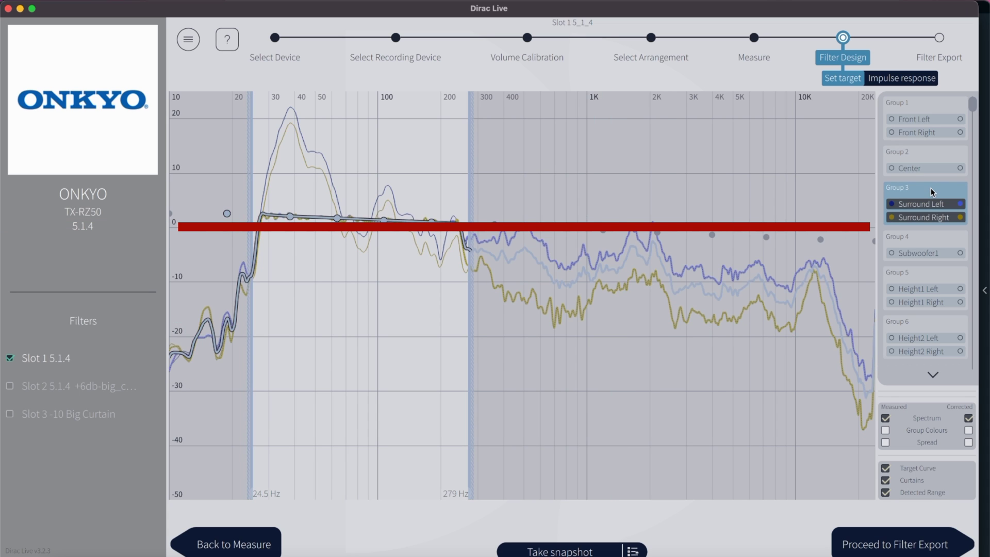
{"action": "left_click", "coordinate": [931, 237]}
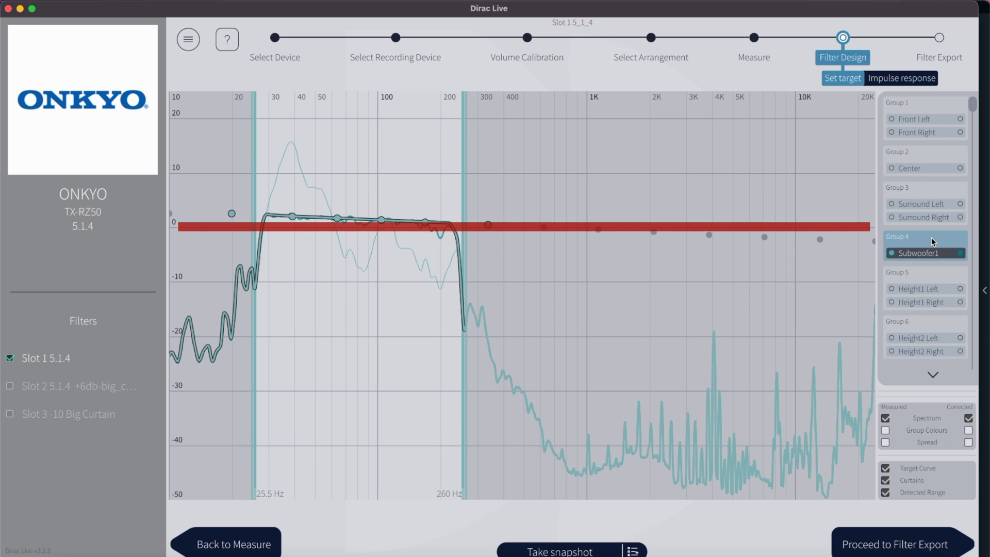
{"action": "left_click", "coordinate": [937, 276]}
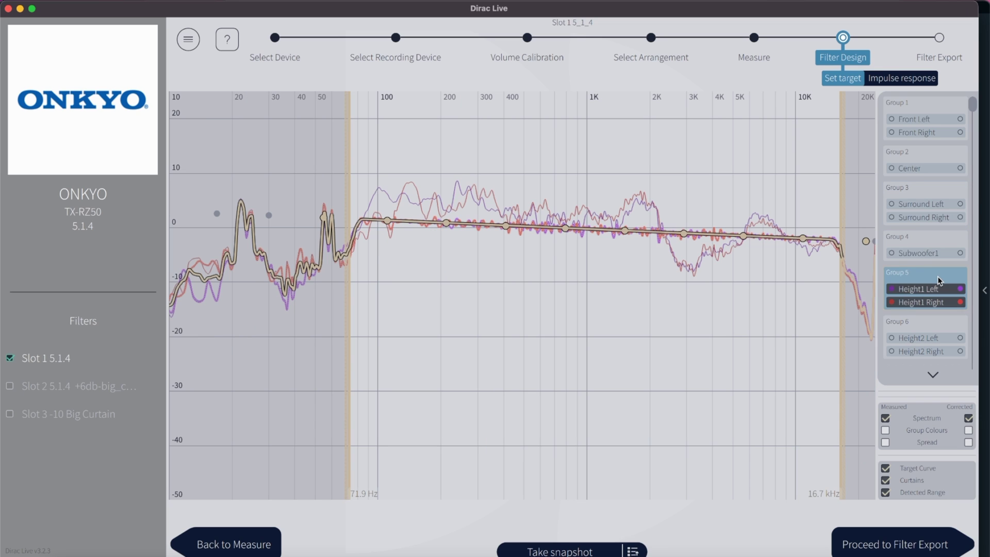
{"action": "left_click", "coordinate": [941, 328]}
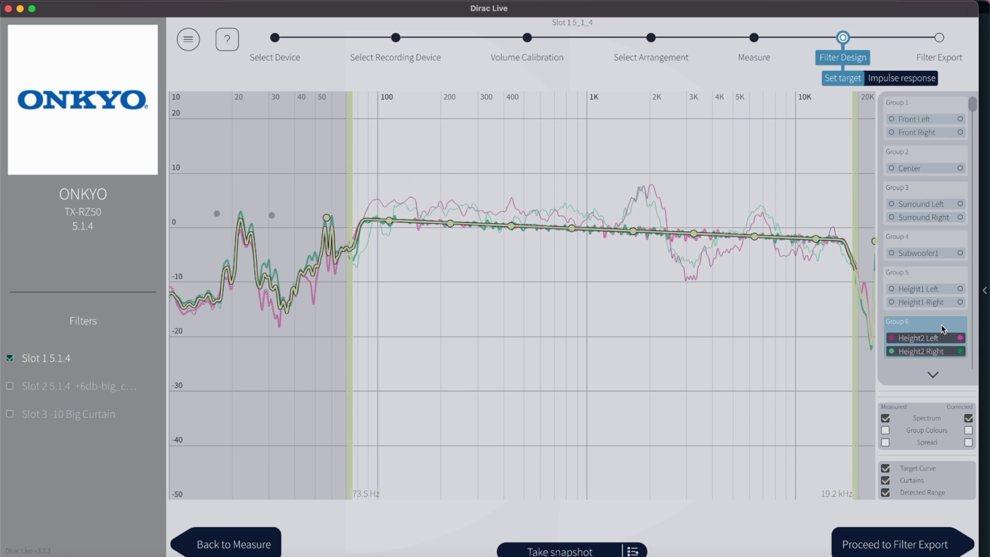
{"action": "left_click", "coordinate": [953, 109]}
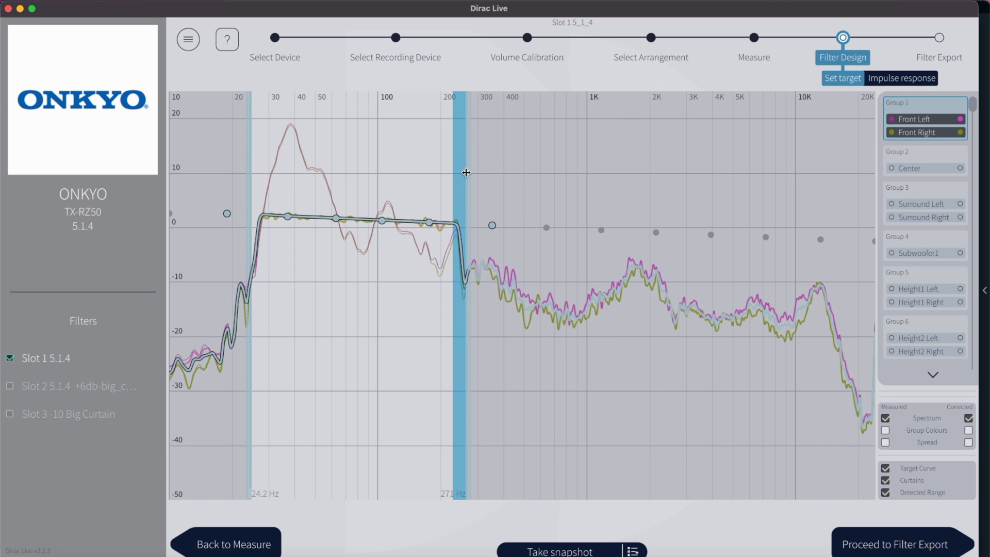
Move the front pair's upper correction limit to the 16.7 kHz drop-off point.
{"action": "left_click_drag", "start_coordinate": [467, 173], "coordinate": [840, 148]}
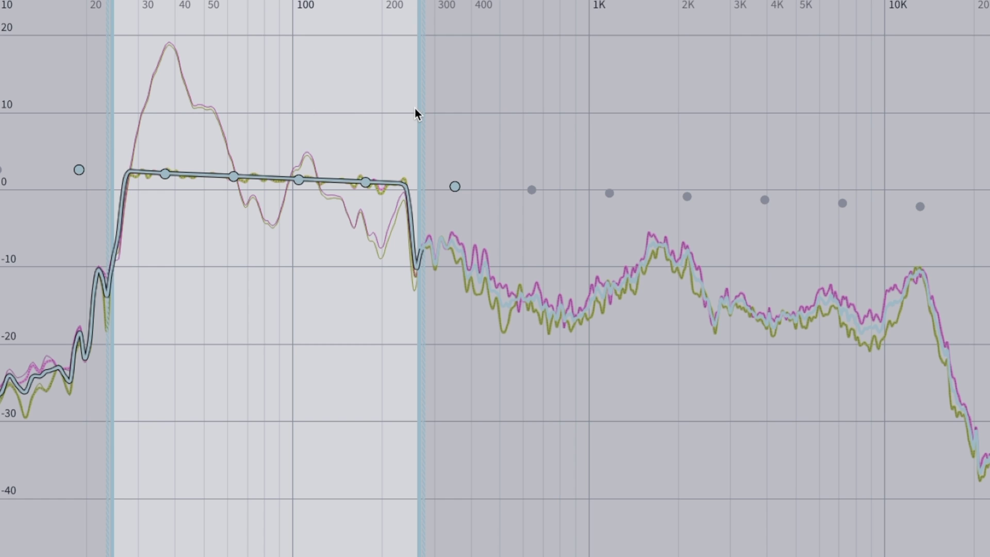
{"action": "left_click_drag", "start_coordinate": [418, 112], "coordinate": [948, 78]}
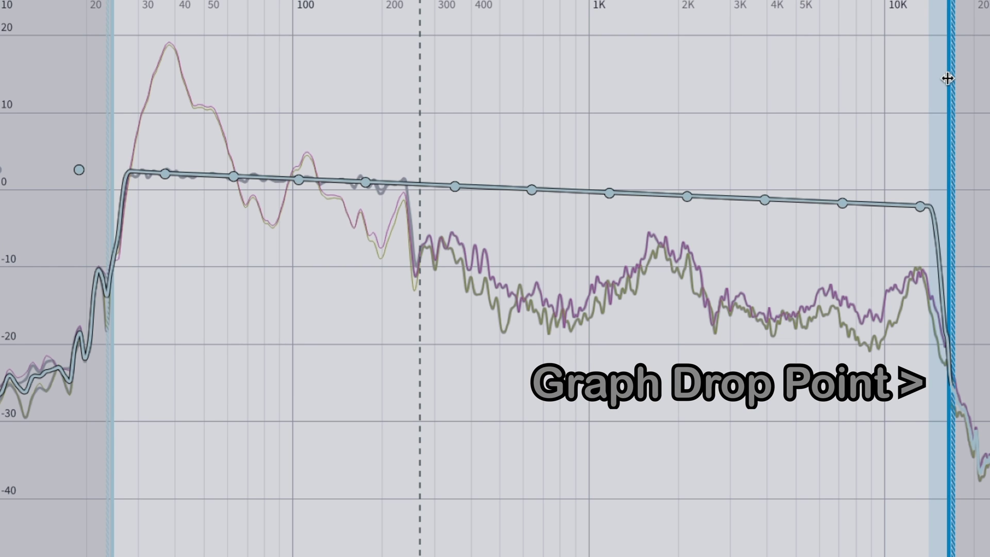
{"action": "left_click", "coordinate": [948, 78]}
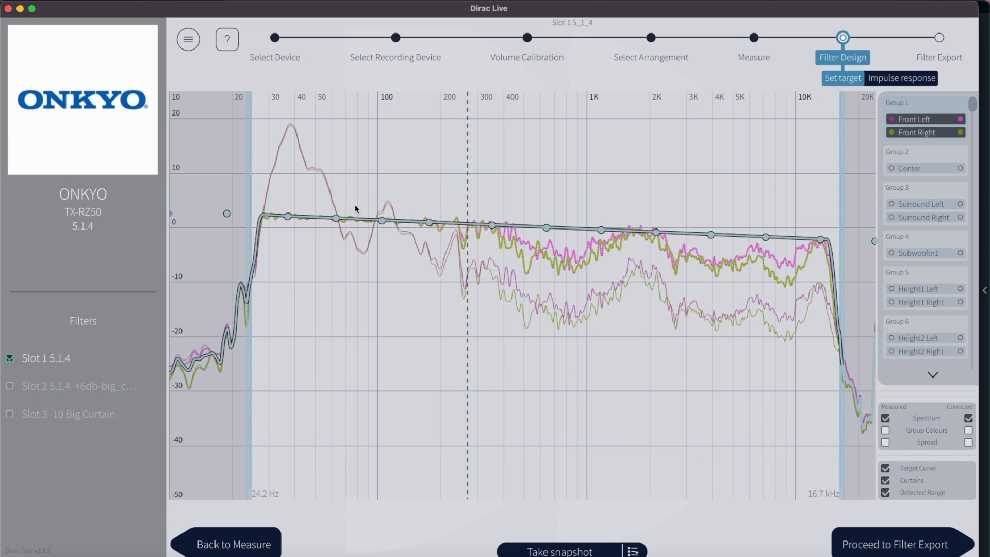
Add a bass control point near 47 Hz and raise it and the 35 Hz point to about 12 and 11.5 dB.
{"action": "key", "text": "Down"}
{"action": "right_click", "coordinate": [310, 218]}
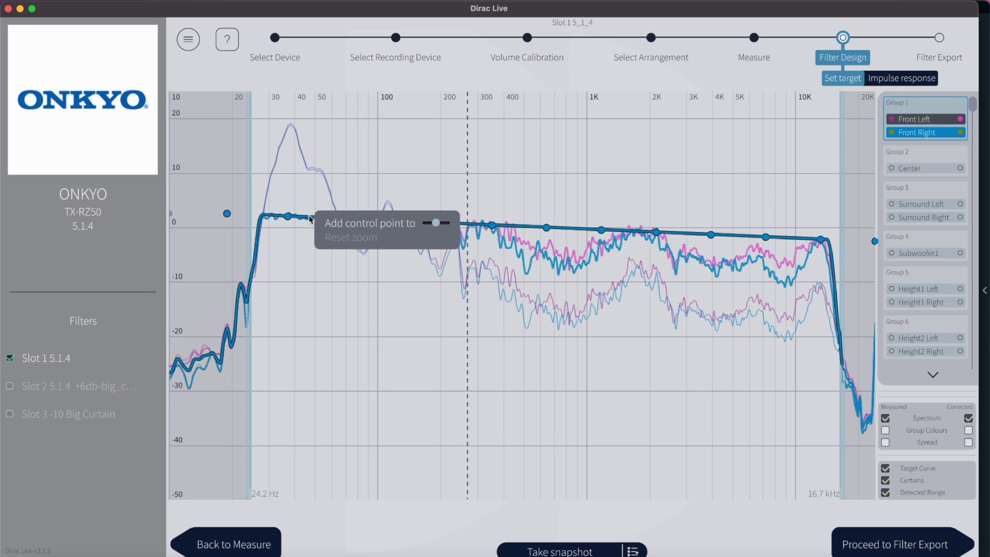
{"action": "left_click", "coordinate": [332, 226]}
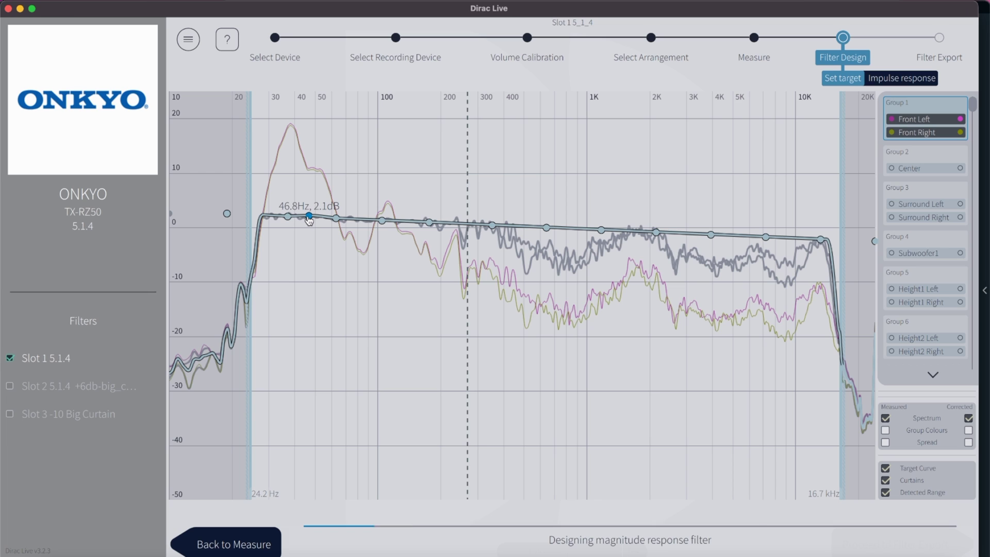
{"action": "left_click_drag", "start_coordinate": [308, 217], "coordinate": [311, 252]}
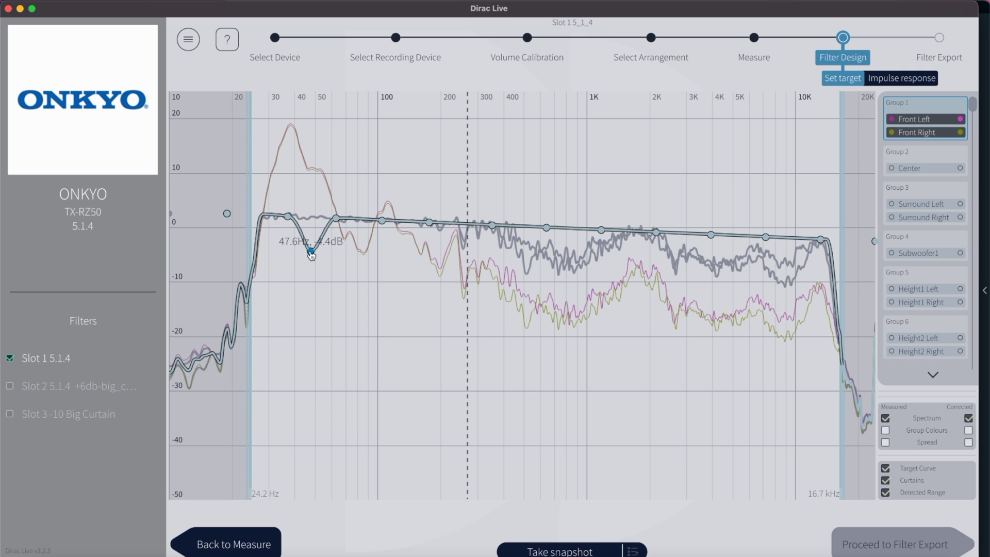
{"action": "left_click_drag", "start_coordinate": [311, 255], "coordinate": [314, 172]}
{"action": "left_click_drag", "start_coordinate": [288, 217], "coordinate": [321, 170]}
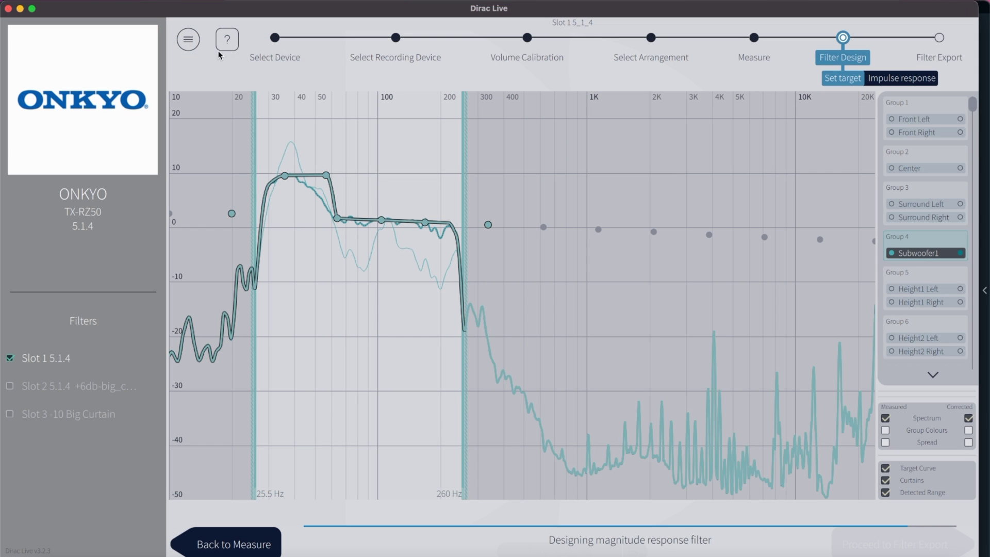
{"action": "left_click", "coordinate": [190, 41]}
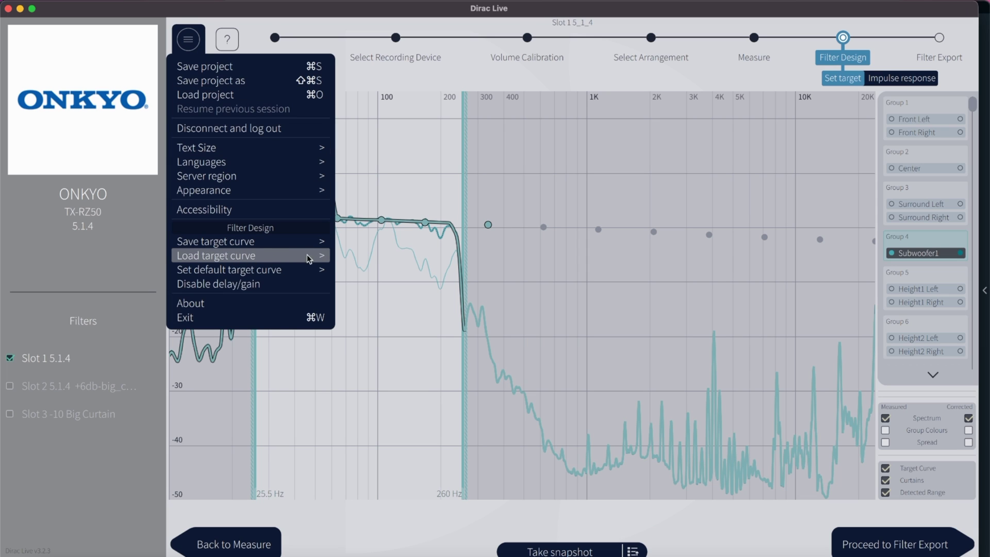
Load the Harman-10dB target curve for all groups and view the front pair's result.
{"action": "mouse_move", "coordinate": [342, 256]}
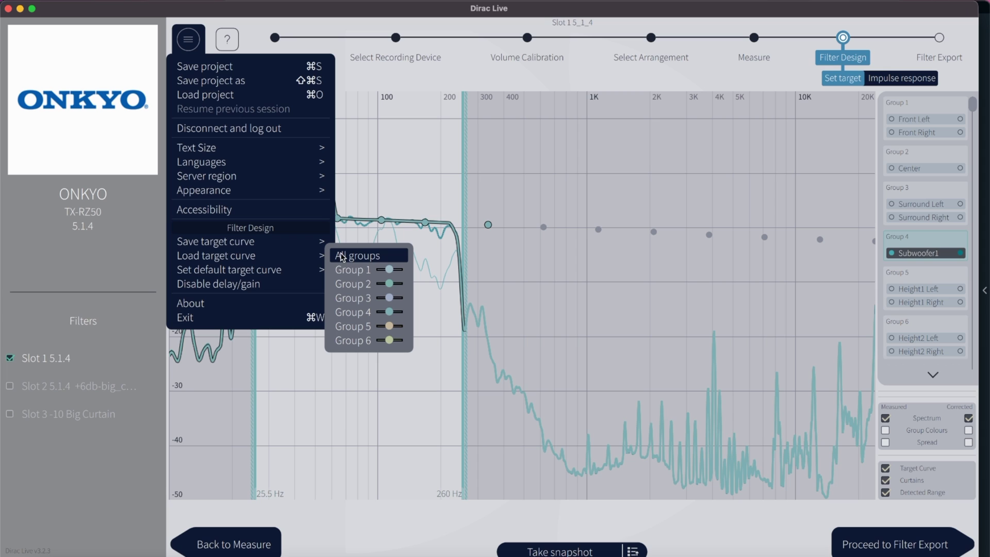
{"action": "left_click", "coordinate": [399, 259]}
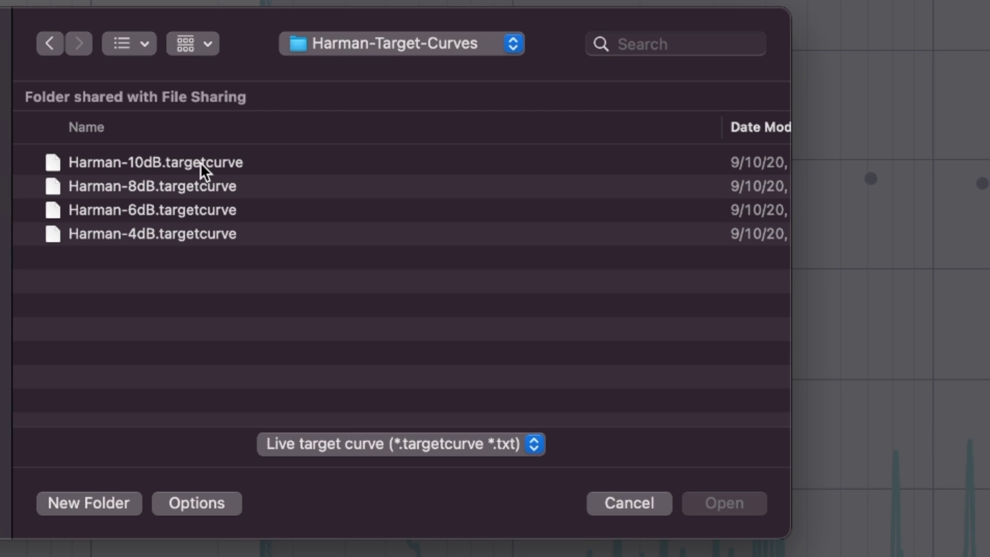
{"action": "double_click", "coordinate": [200, 162]}
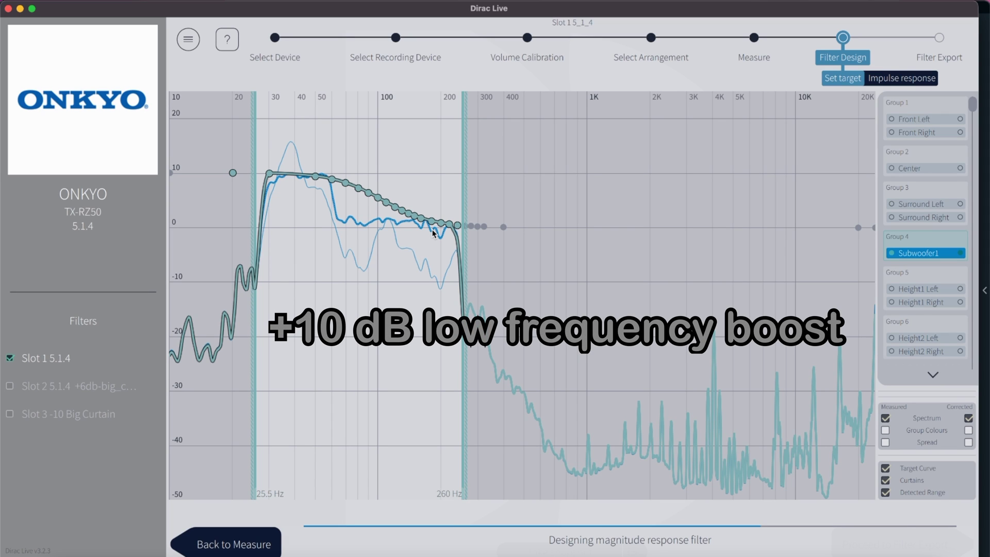
{"action": "left_click", "coordinate": [931, 100]}
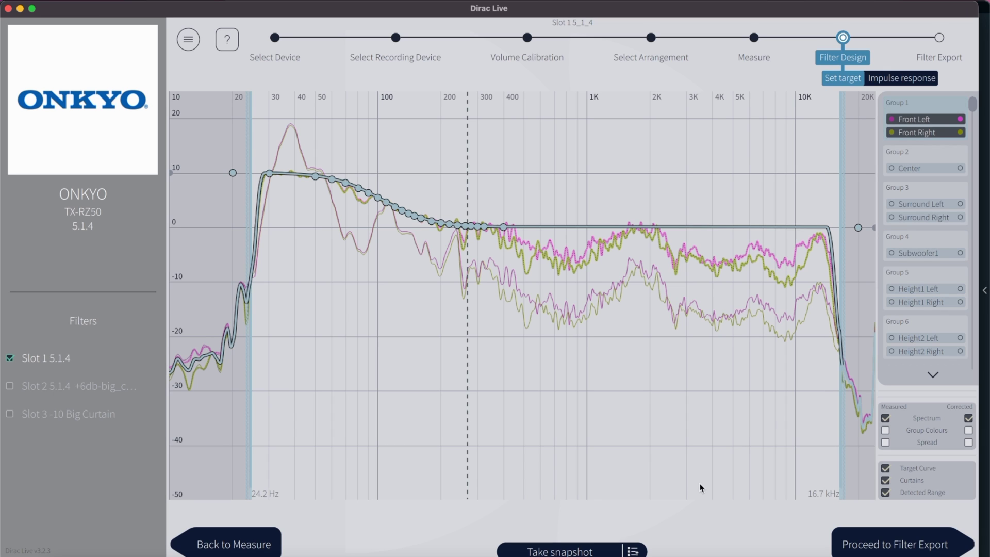
Proceed to filter export and pick slot 3 on the TX-RZ50 as the destination.
{"action": "left_click", "coordinate": [879, 544]}
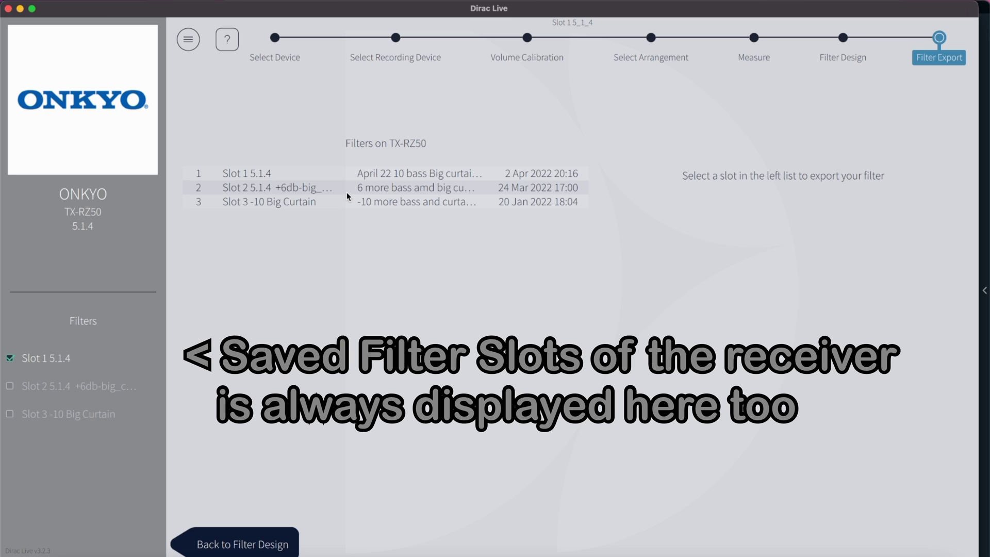
{"action": "left_click", "coordinate": [338, 202]}
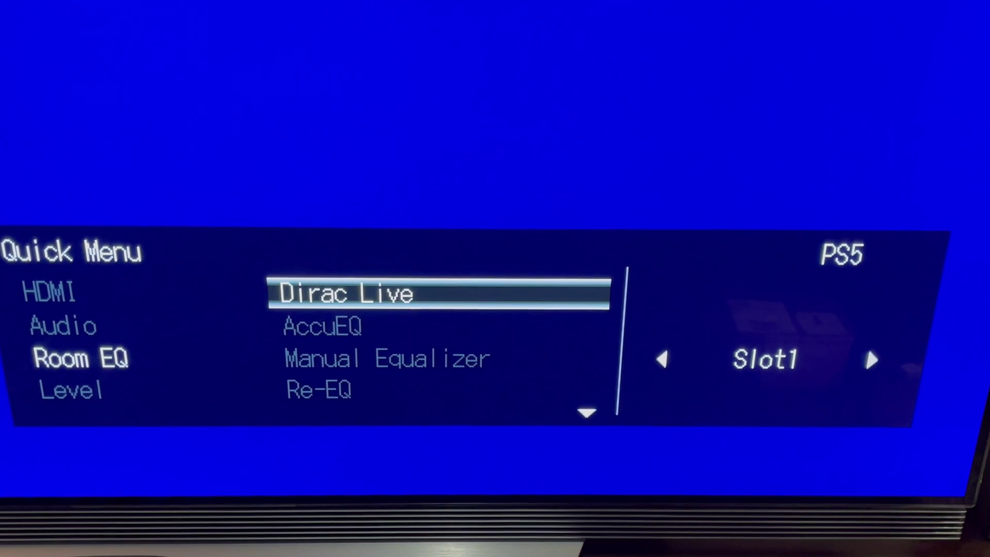
Cycle the receiver's Dirac Live Room EQ through Slot1, Slot2 and Slot3 to compare filters.
{"action": "key", "text": "Right"}
{"action": "key", "text": "Right"}
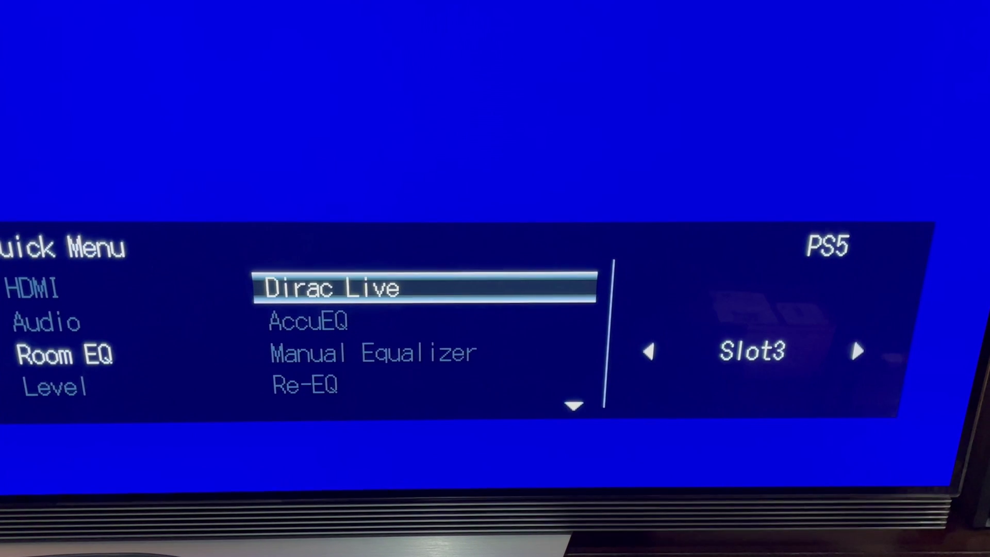
{"action": "key", "text": "Left"}
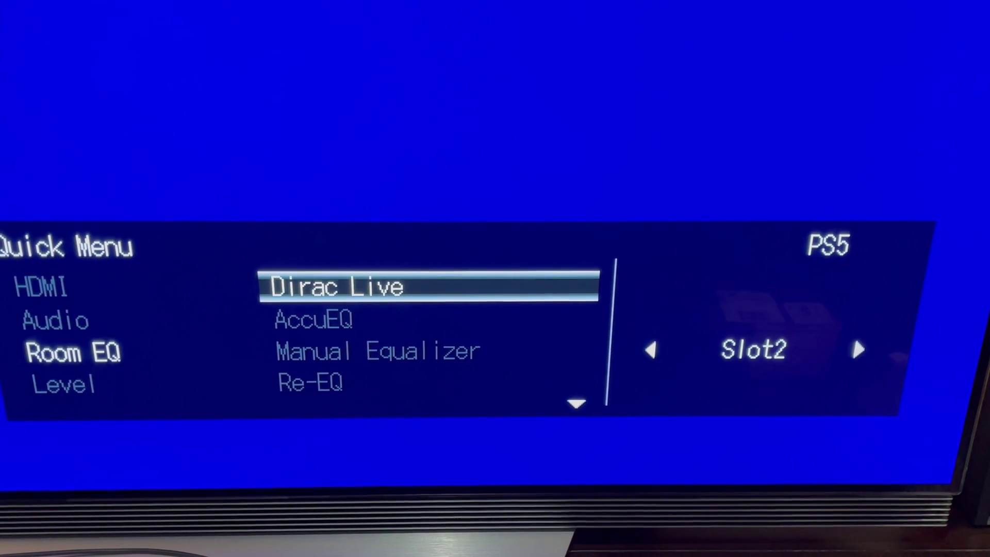
{"action": "key", "text": "Left"}
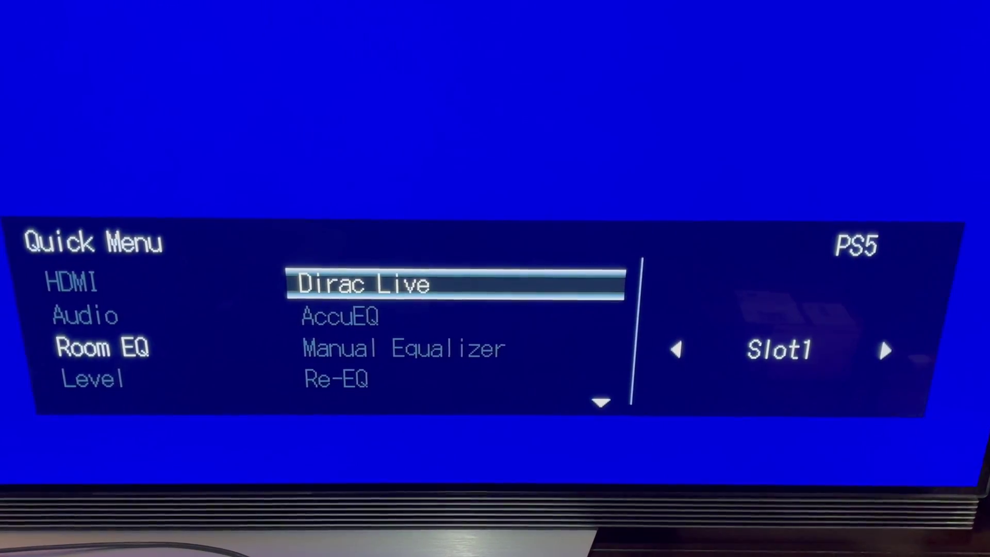
{"action": "key", "text": "Right"}
{"action": "key", "text": "Right"}
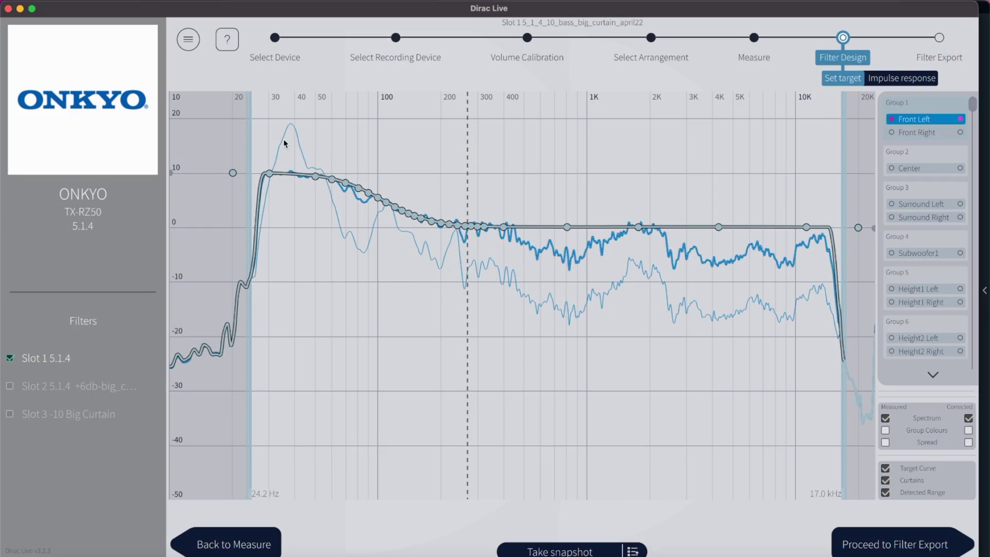
{"action": "left_click", "coordinate": [189, 41]}
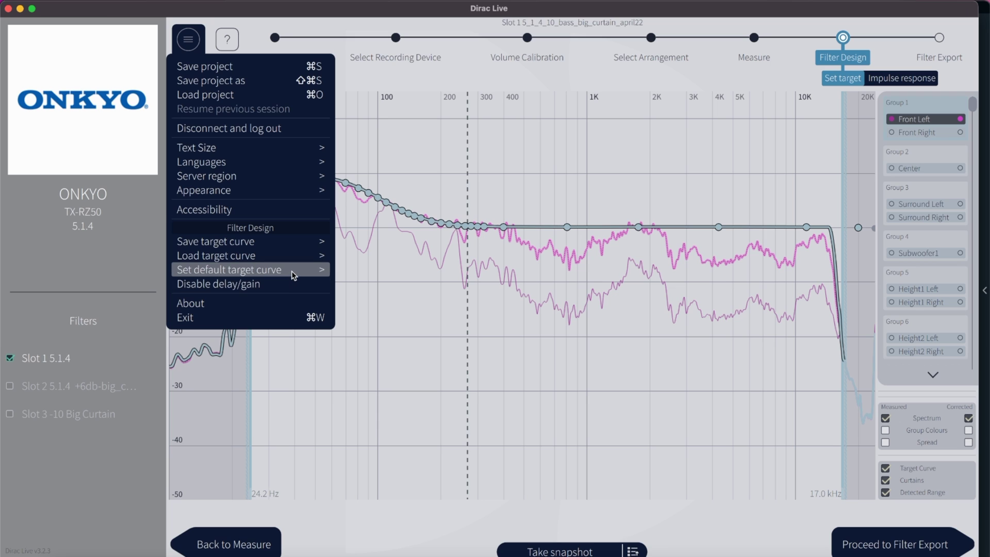
Apply the default target curve to all groups.
{"action": "mouse_move", "coordinate": [293, 276]}
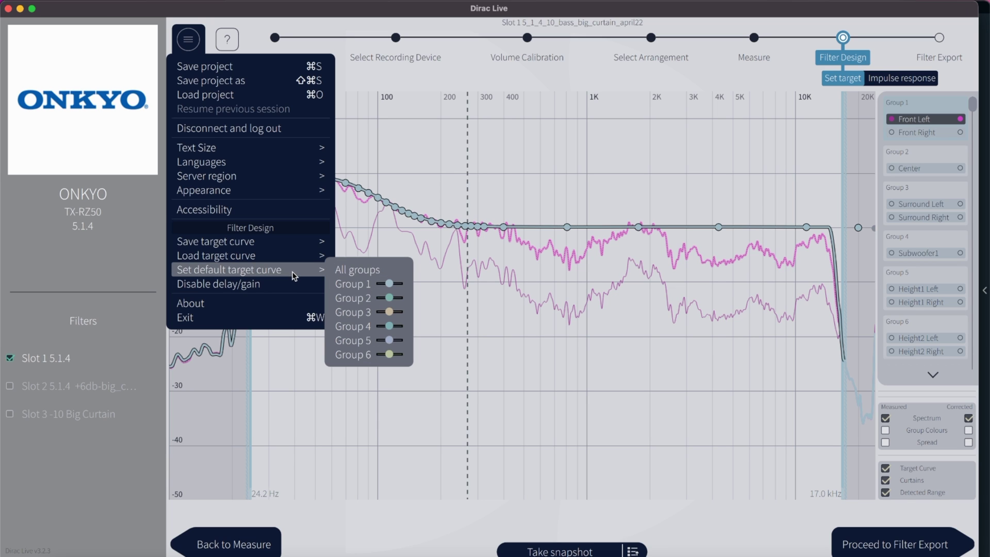
{"action": "left_click", "coordinate": [359, 275]}
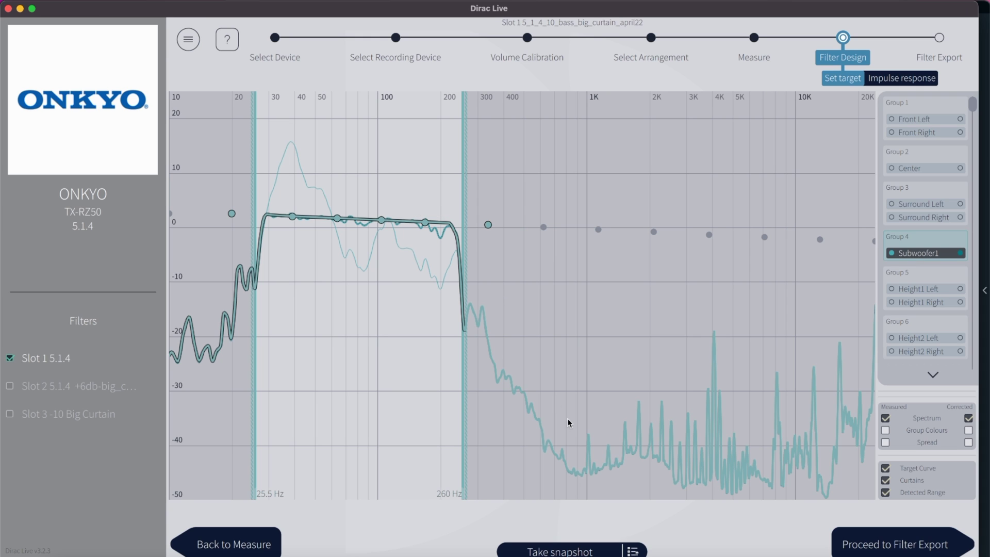
Preview the Jan 17 and Apr 2 snapshots without reverting, then bring up the project menu.
{"action": "left_click", "coordinate": [633, 551]}
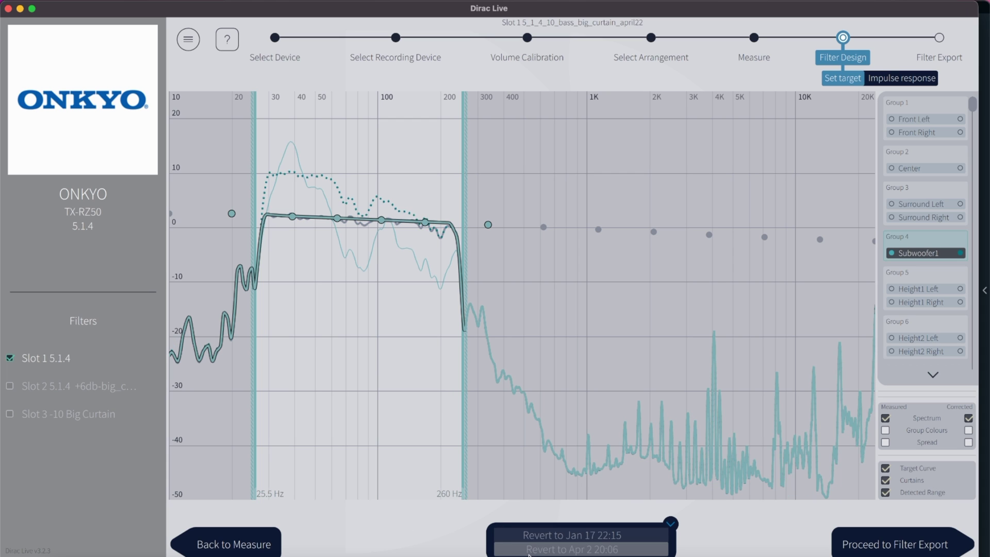
{"action": "left_click", "coordinate": [187, 40]}
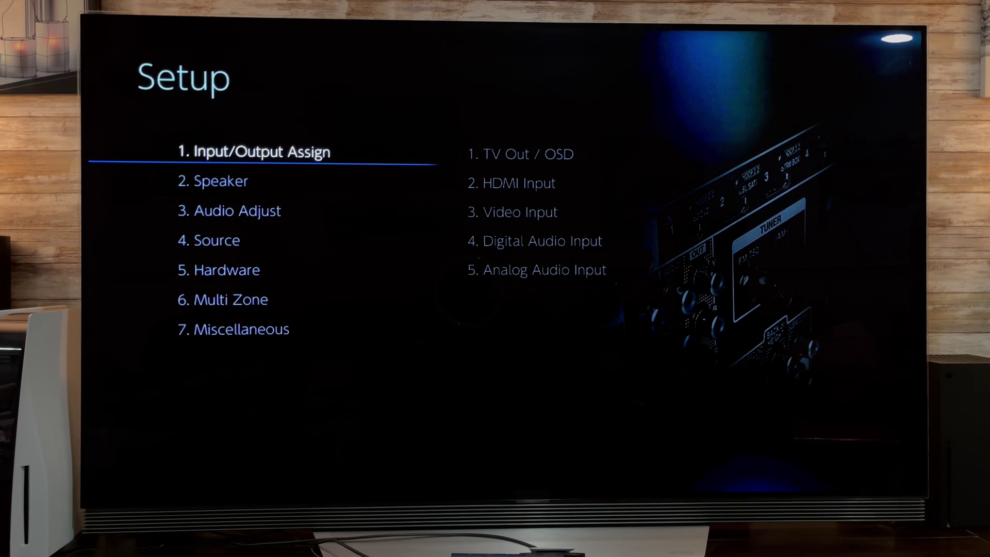
Open the Speaker Distance settings and step through each speaker's delay down to the Subwoofer.
{"action": "key", "text": "Down"}
{"action": "key", "text": "Return"}
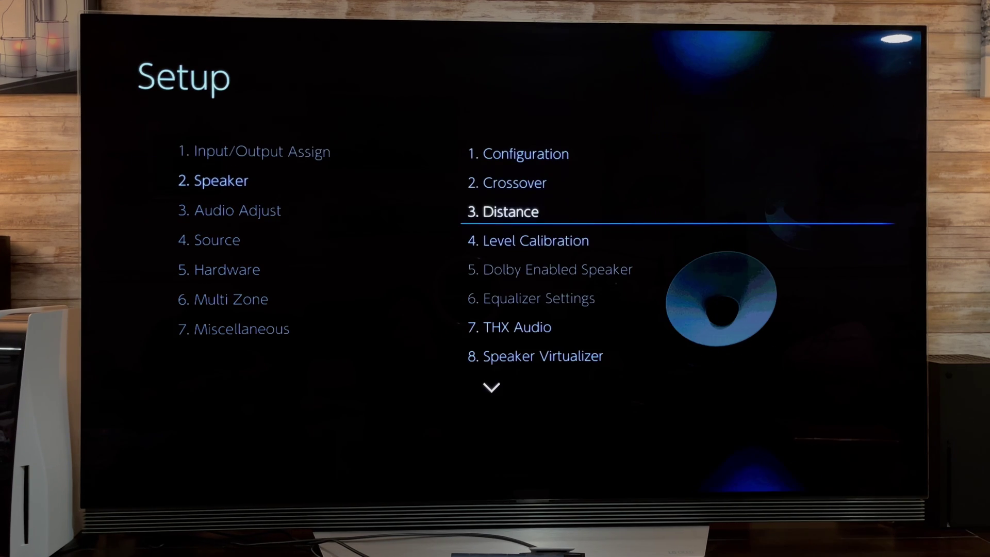
{"action": "key", "text": "Return"}
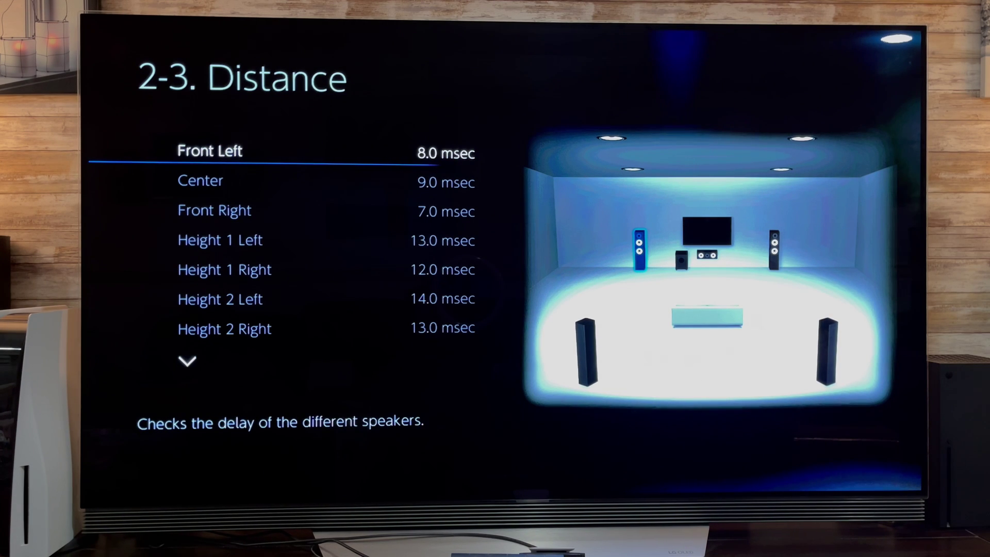
{"action": "key", "text": "Down"}
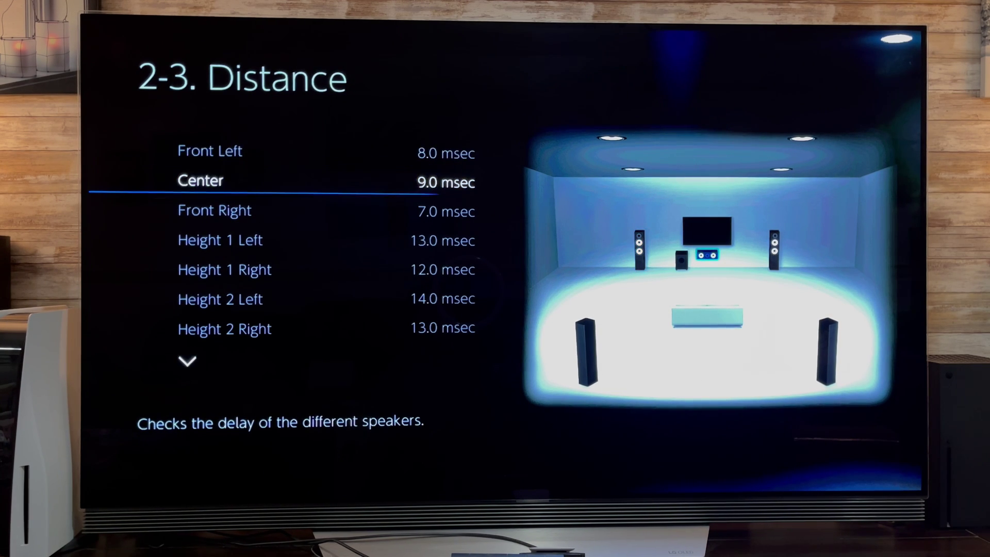
{"action": "key", "text": "Down"}
{"action": "key", "text": "Down"}
{"action": "key", "text": "Down"}
{"action": "key", "text": "Down"}
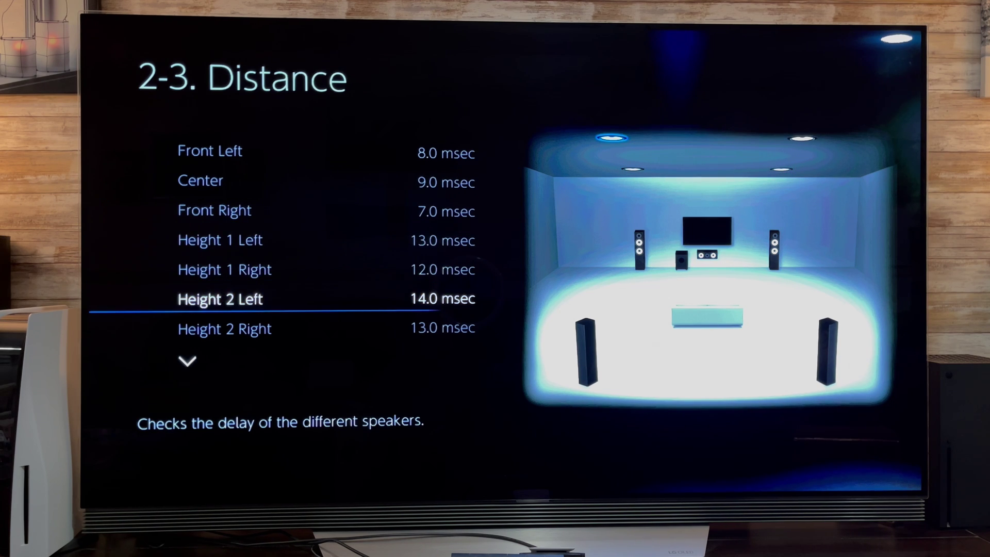
{"action": "key", "text": "Down"}
{"action": "key", "text": "Down"}
{"action": "key", "text": "Down"}
{"action": "key", "text": "Down"}
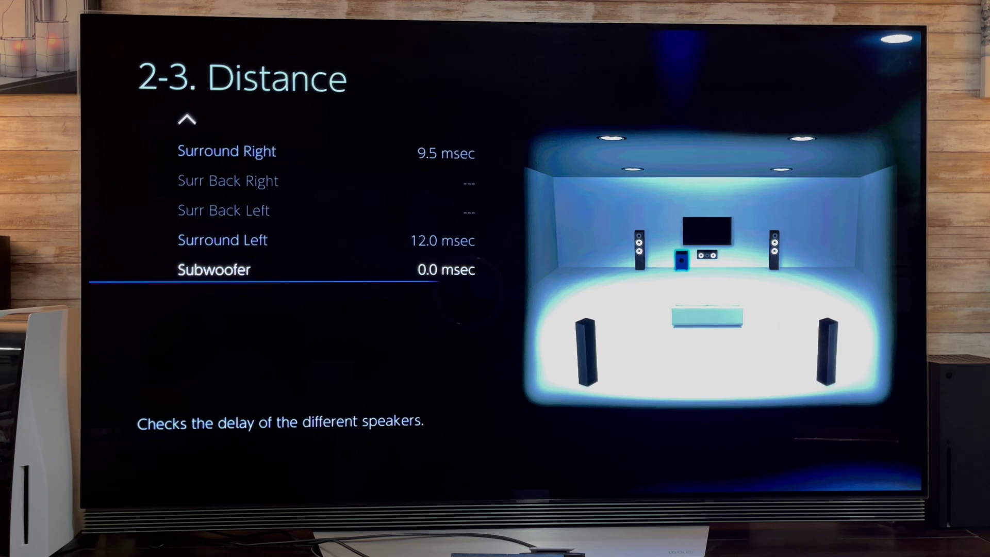
Open the Crossover settings and try Front crossover values between 70Hz and 150Hz.
{"action": "key", "text": "Escape"}
{"action": "key", "text": "Down"}
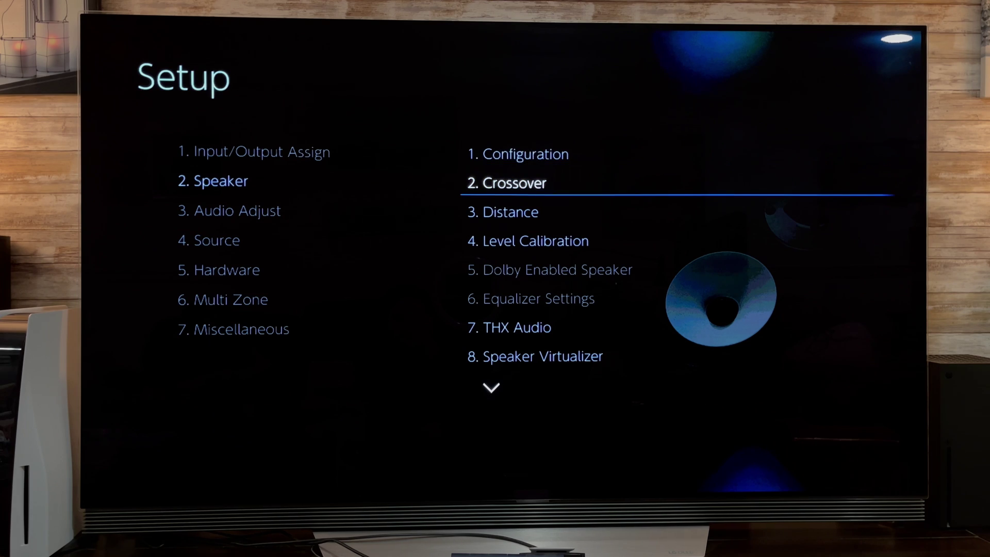
{"action": "key", "text": "Return"}
{"action": "key", "text": "Right"}
{"action": "key", "text": "Right"}
{"action": "key", "text": "Right"}
{"action": "key", "text": "Right"}
{"action": "key", "text": "Right"}
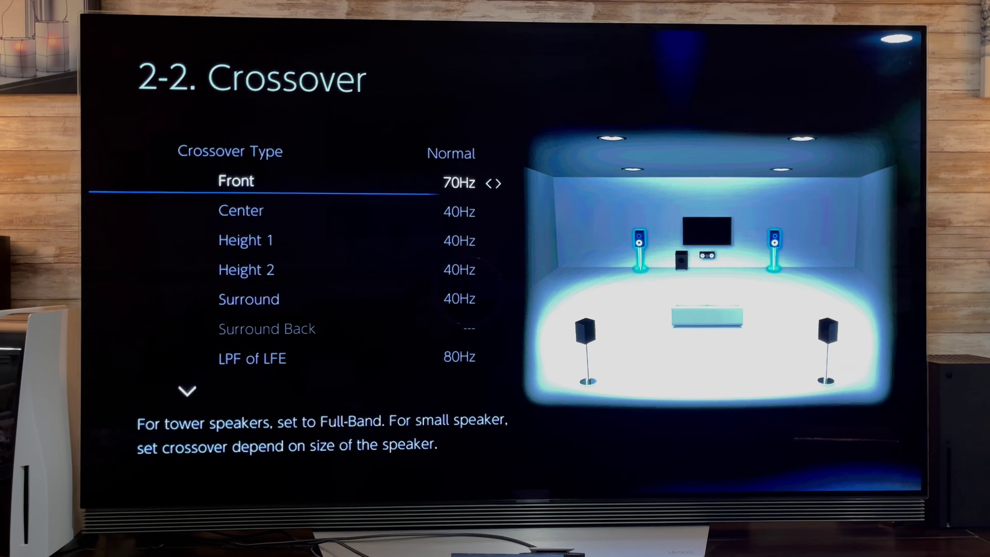
{"action": "key", "text": "Right"}
{"action": "key", "text": "Right"}
{"action": "key", "text": "Right"}
{"action": "key", "text": "Right"}
{"action": "key", "text": "Right"}
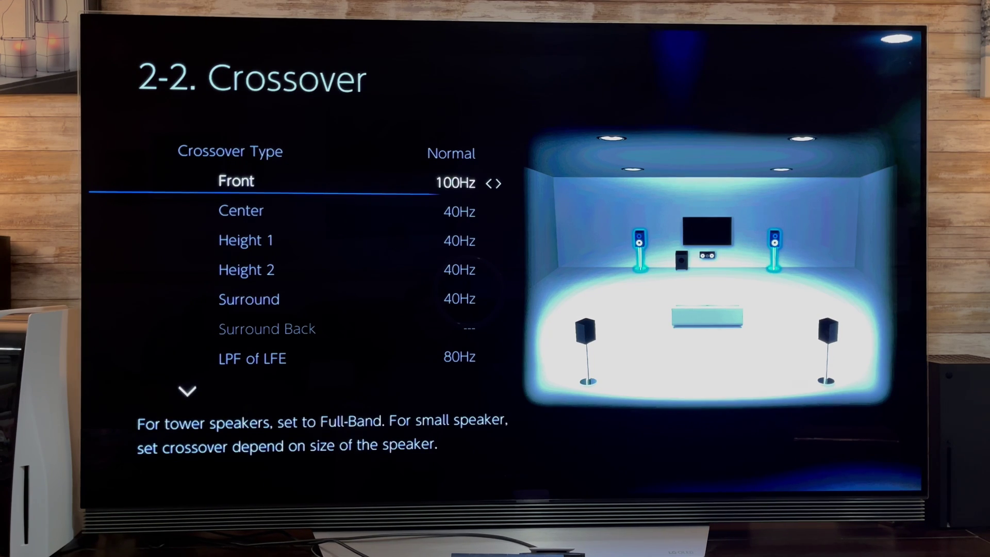
{"action": "key", "text": "Right"}
{"action": "key", "text": "Right"}
{"action": "key", "text": "Left"}
{"action": "key", "text": "Left"}
{"action": "key", "text": "Left"}
{"action": "key", "text": "Left"}
{"action": "key", "text": "Left"}
{"action": "key", "text": "Left"}
{"action": "key", "text": "Left"}
Set Front, Center, Height 1, Height 2 and Surround crossovers to Full Band, leaving LFE at 80Hz.
{"action": "key", "text": "Left"}
{"action": "key", "text": "Left"}
{"action": "key", "text": "Left"}
{"action": "key", "text": "Left"}
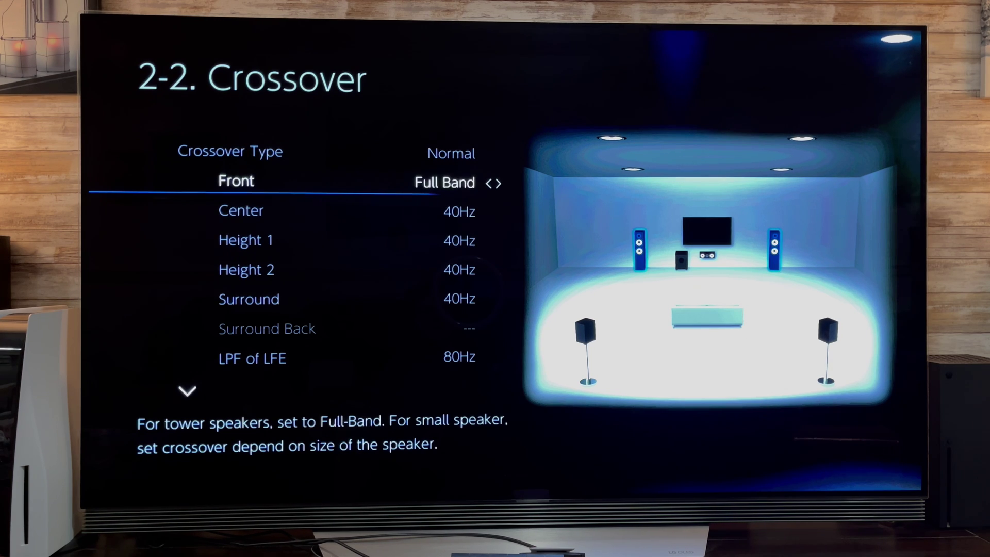
{"action": "key", "text": "Down"}
{"action": "key", "text": "Left"}
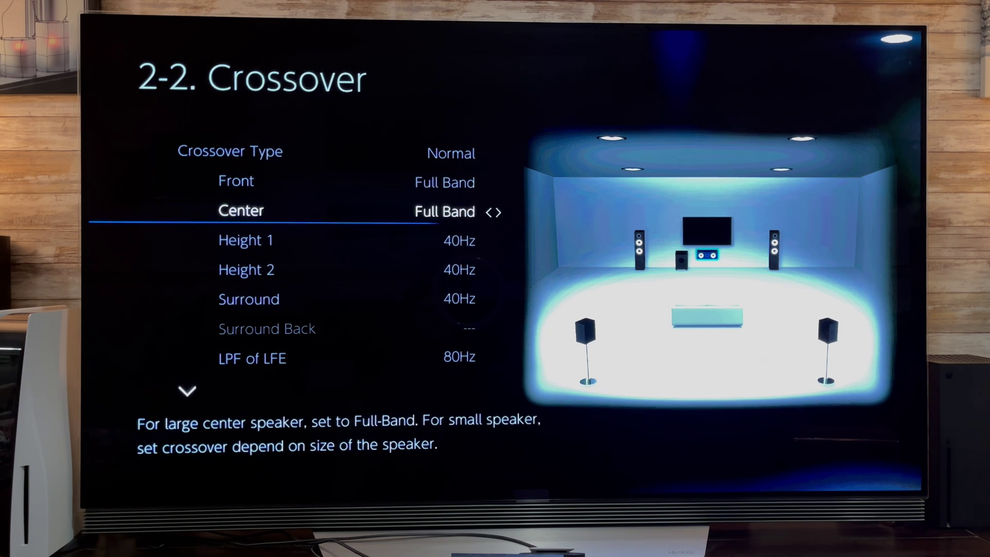
{"action": "key", "text": "Down"}
{"action": "key", "text": "Left"}
{"action": "key", "text": "Down"}
{"action": "key", "text": "Left"}
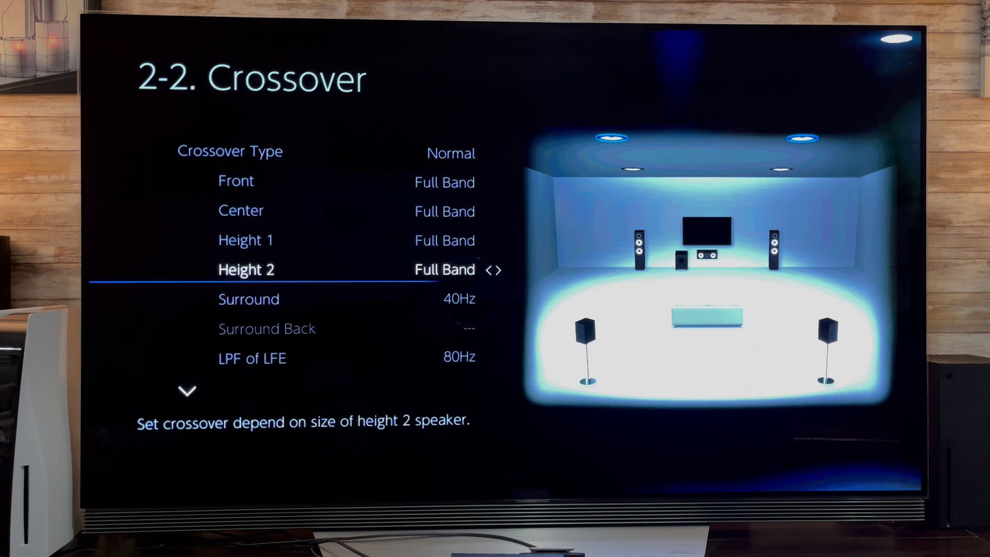
{"action": "key", "text": "Down"}
{"action": "key", "text": "Left"}
{"action": "key", "text": "Down"}
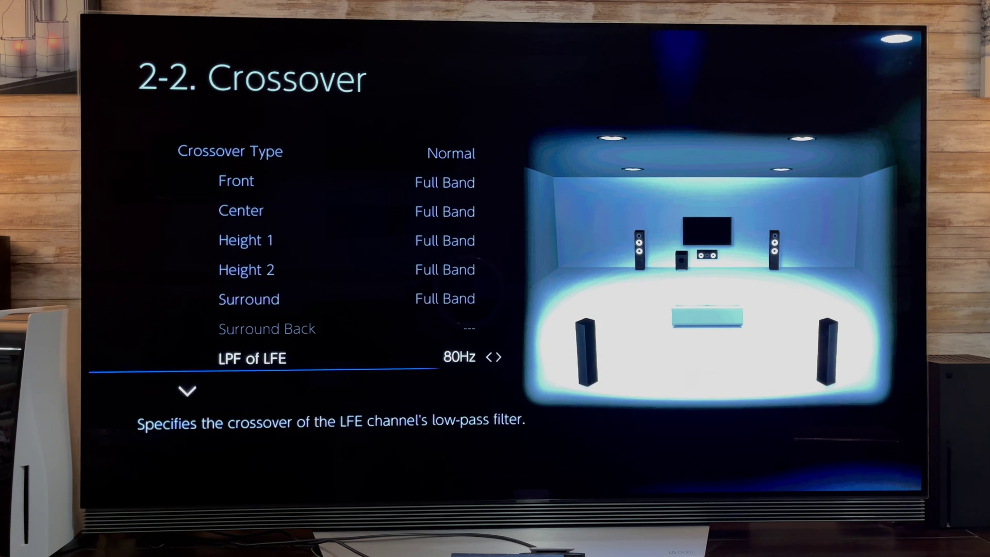
{"action": "key", "text": "Escape"}
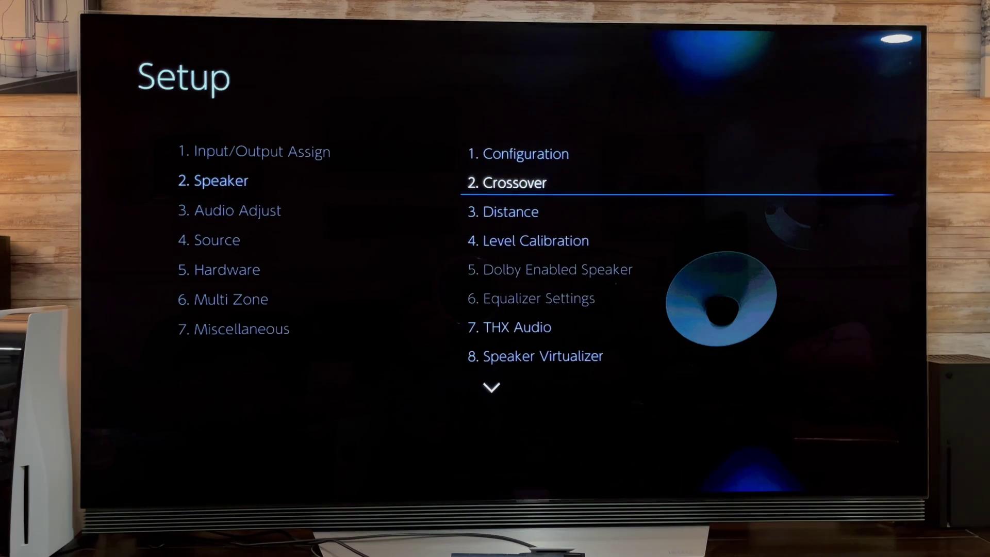
Open 4. Level Calibration and read each speaker's level, starting at Front Left -4.5 dB.
{"action": "key", "text": "Down"}
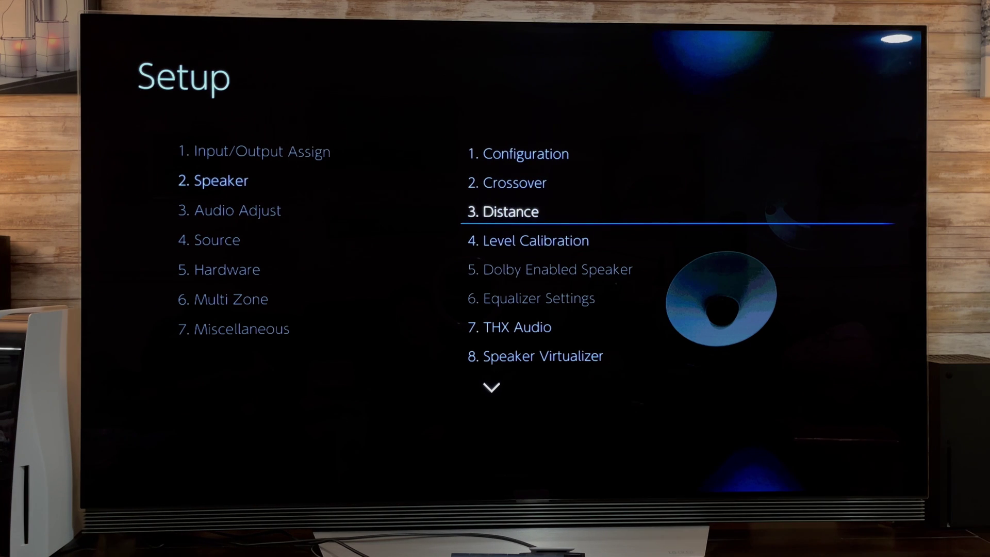
{"action": "key", "text": "Down"}
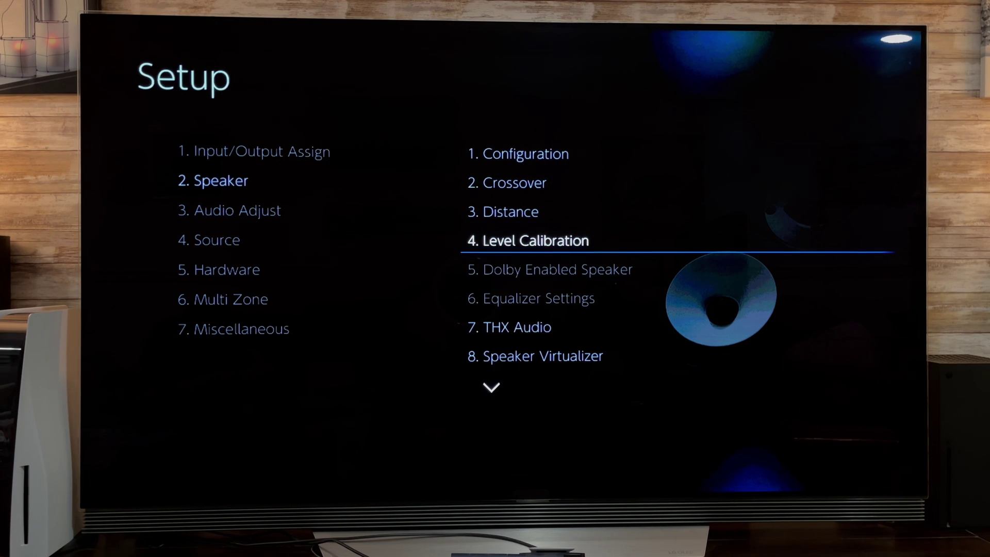
{"action": "key", "text": "Return"}
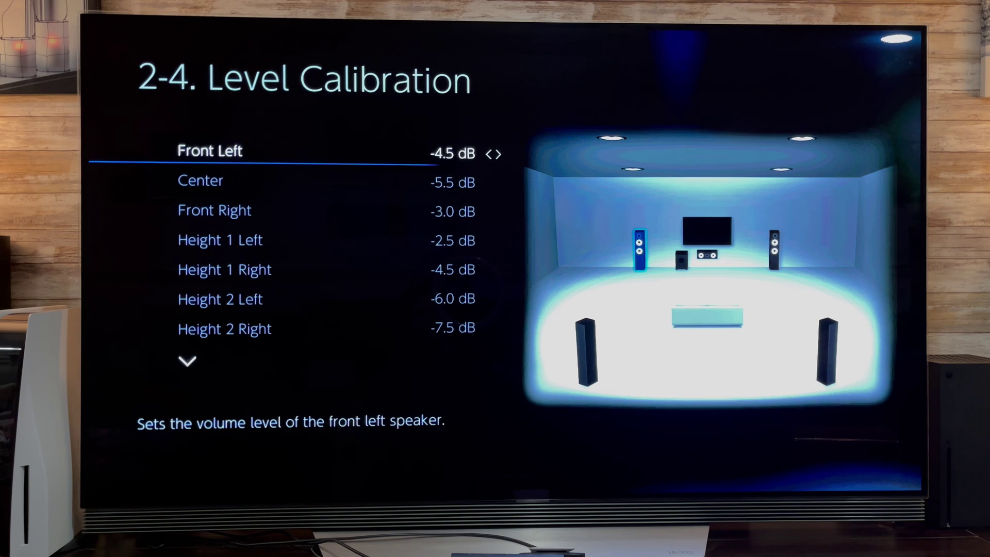
{"action": "key", "text": "Down"}
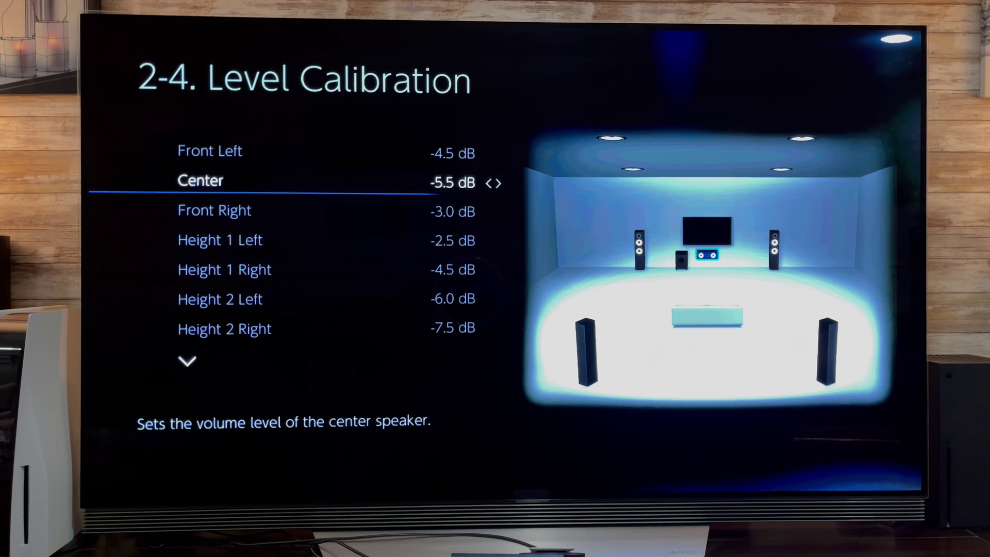
{"action": "key", "text": "Down"}
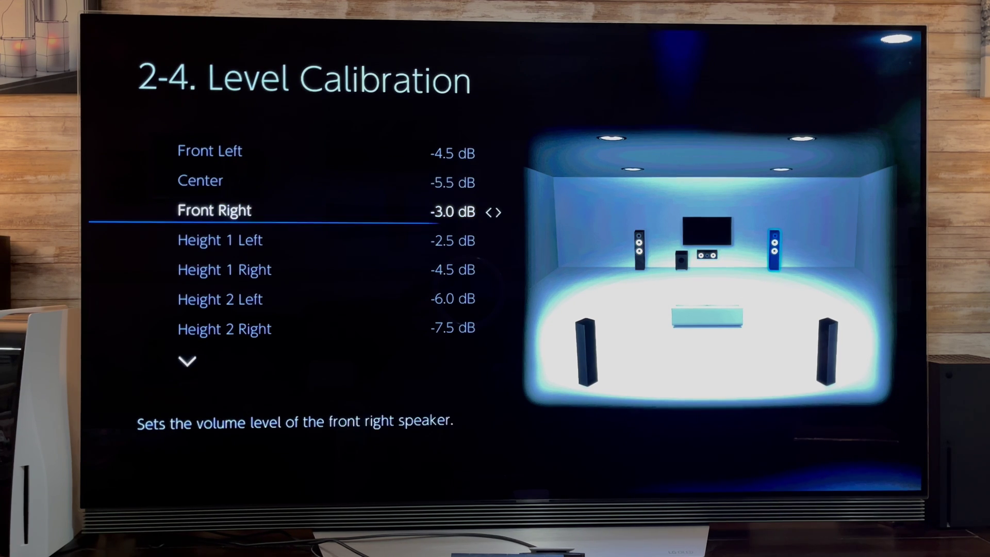
{"action": "key", "text": "Down"}
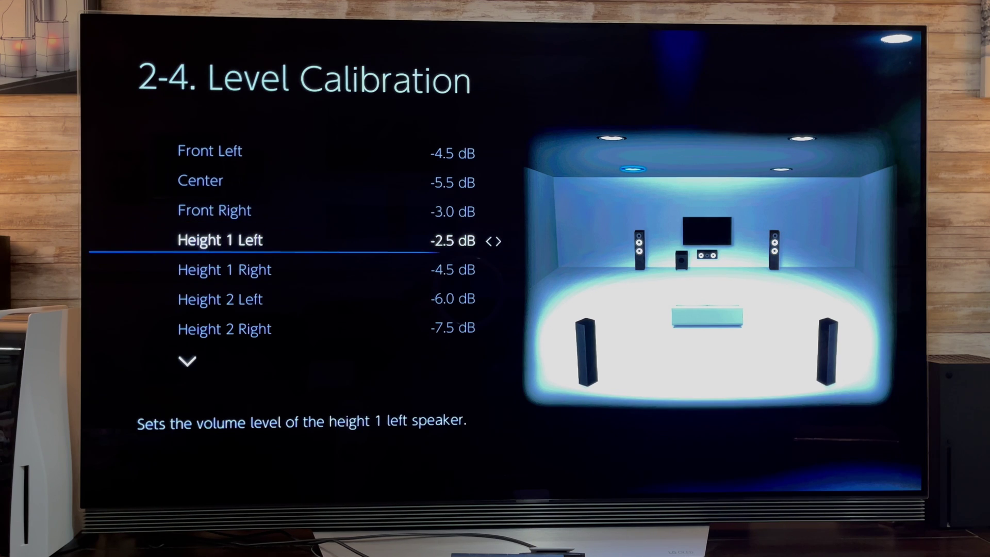
{"action": "key", "text": "Down"}
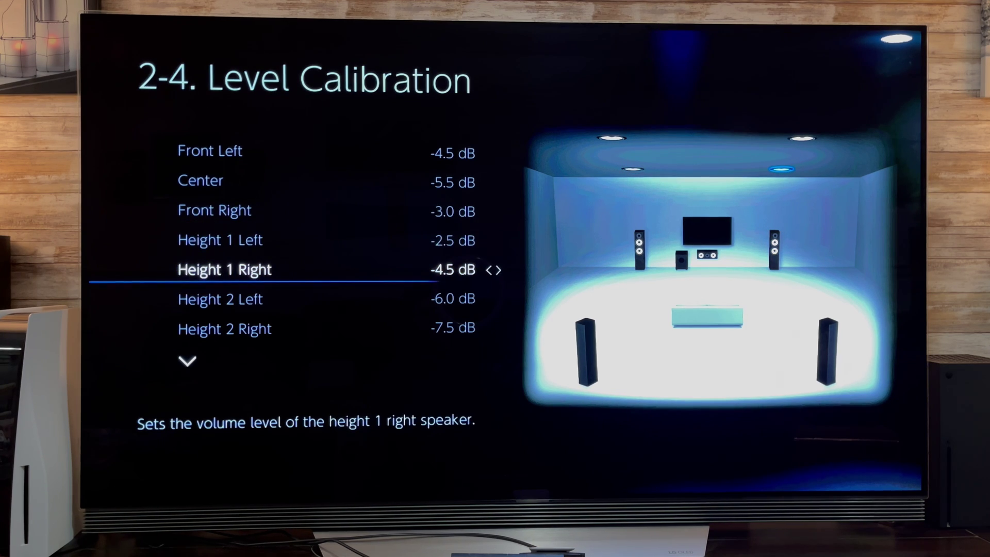
{"action": "key", "text": "Down"}
{"action": "key", "text": "Down"}
{"action": "key", "text": "Down"}
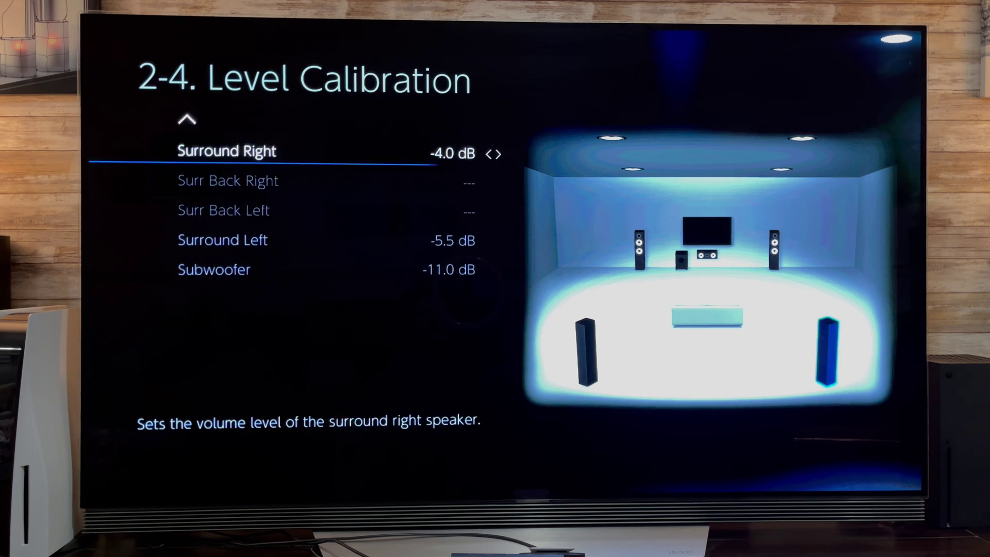
{"action": "key", "text": "Down"}
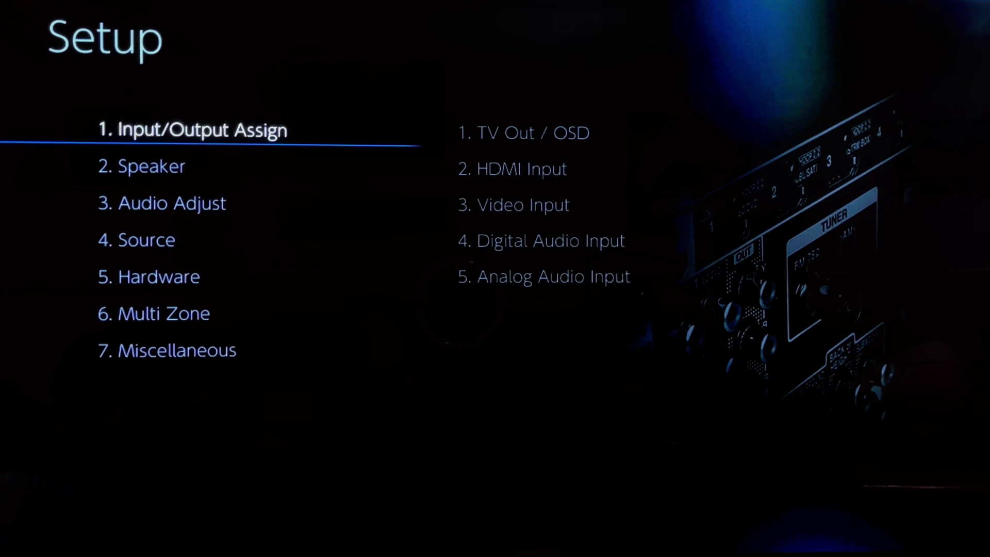
View the 5.1.4 layout under 2. Speaker > 1. Configuration, then continue to Dirac Live's filter export.
{"action": "key", "text": "Down"}
{"action": "key", "text": "Right"}
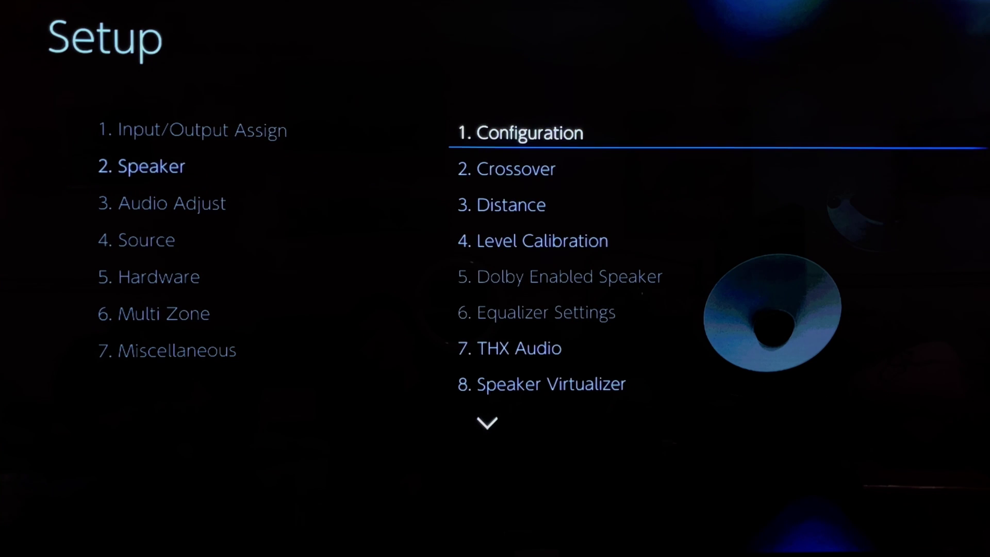
{"action": "key", "text": "Return"}
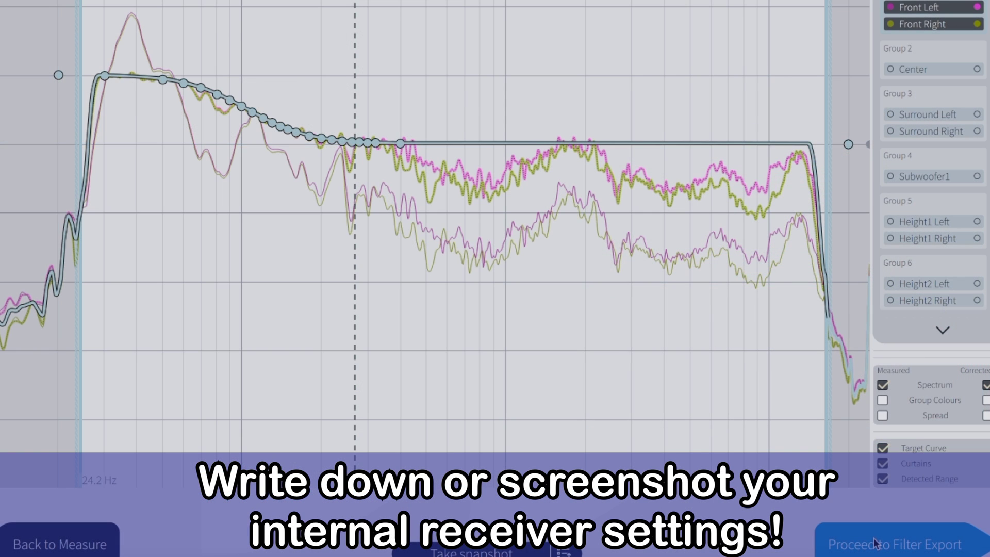
{"action": "left_click", "coordinate": [874, 543]}
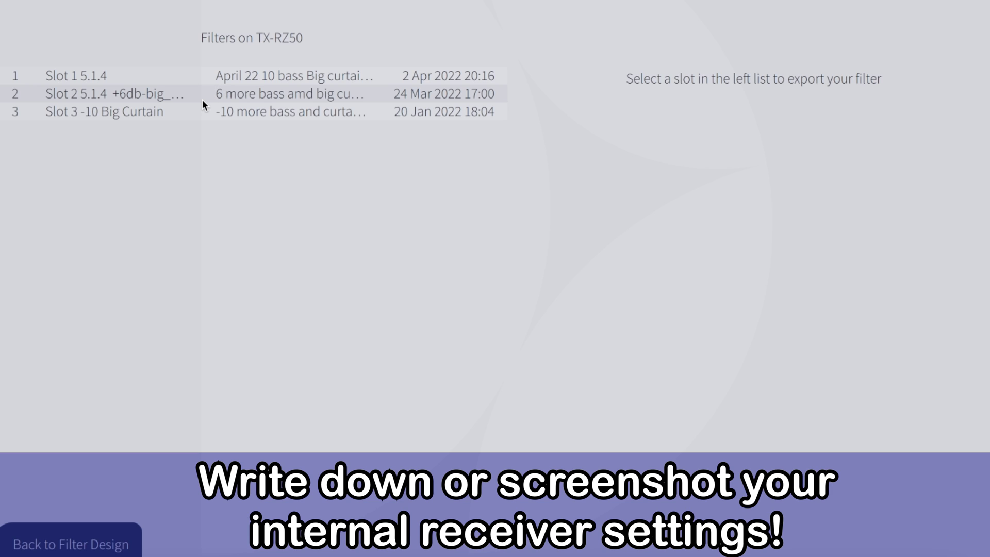
Pick slot 3 on the TX-RZ50 and edit the 'Slot 3 -10 Big Curtain' name and description.
{"action": "left_click", "coordinate": [179, 110]}
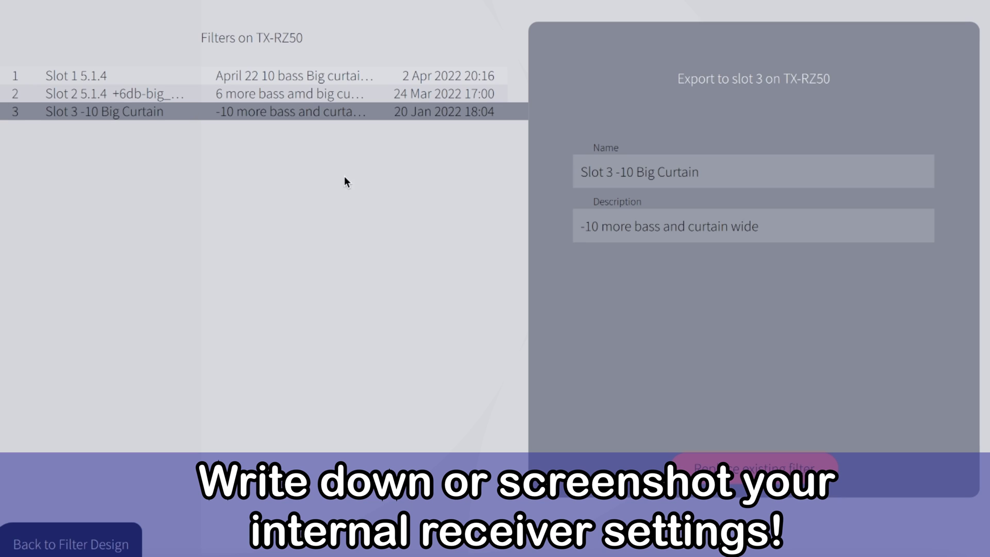
{"action": "double_click", "coordinate": [790, 170]}
{"action": "left_click", "coordinate": [848, 226]}
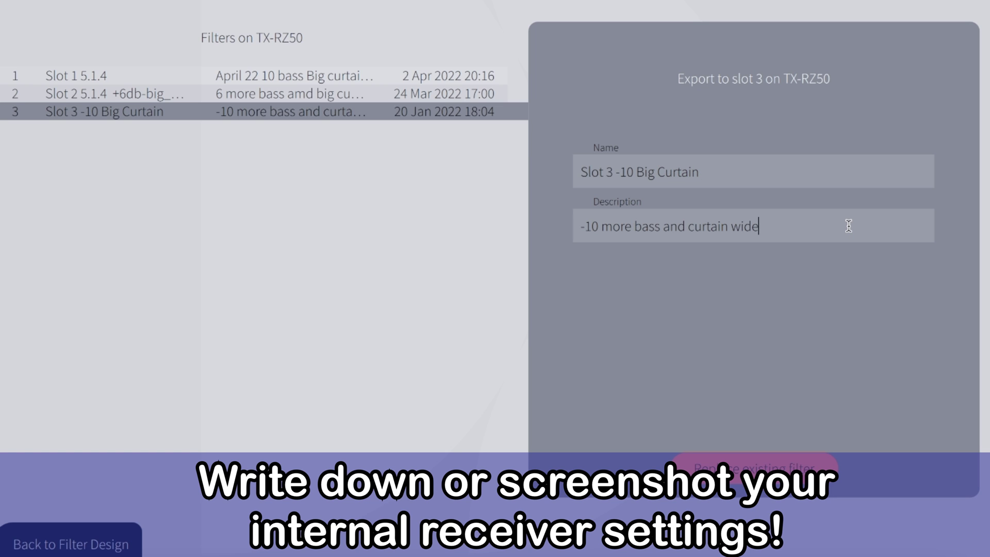